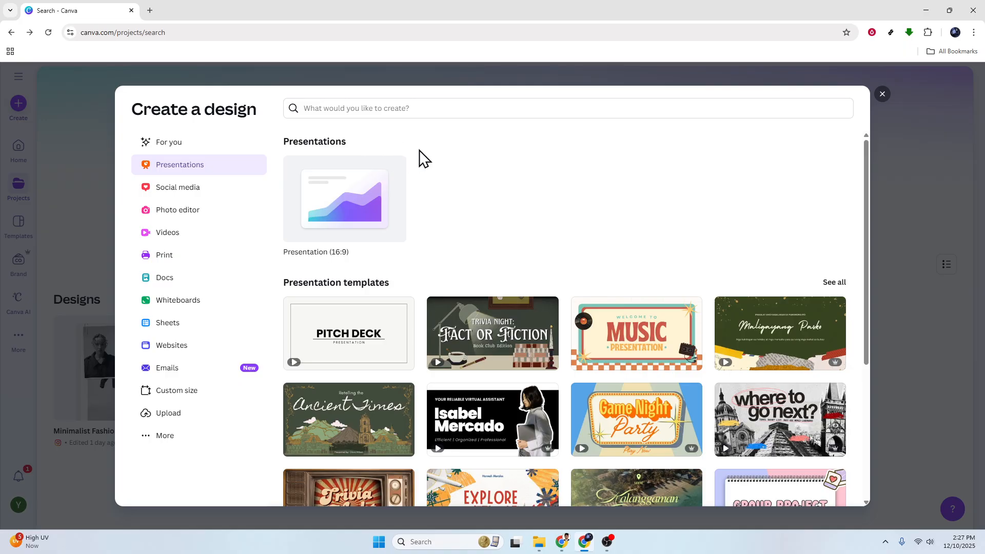
Step: Create a new blank website design and close the template suggestions
click(215, 353)
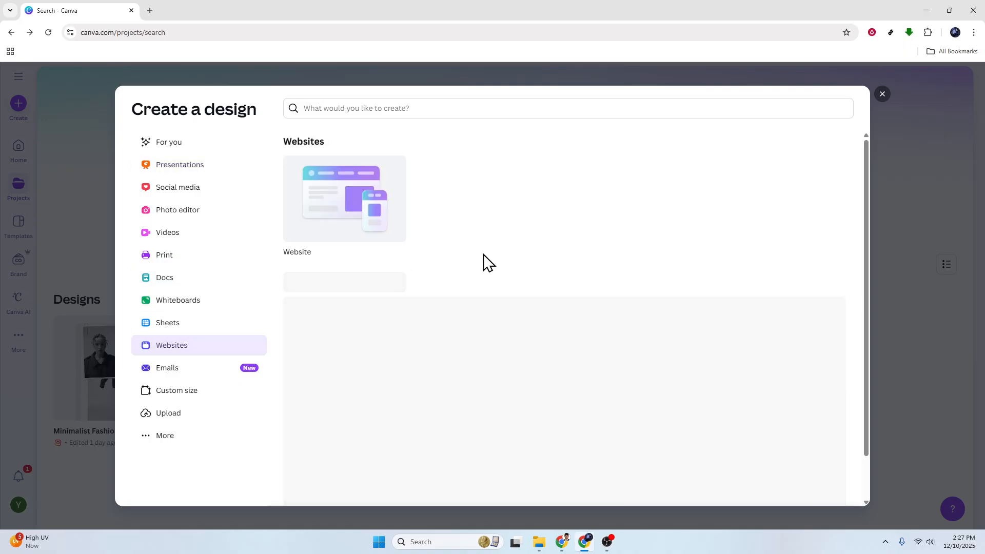
click(349, 221)
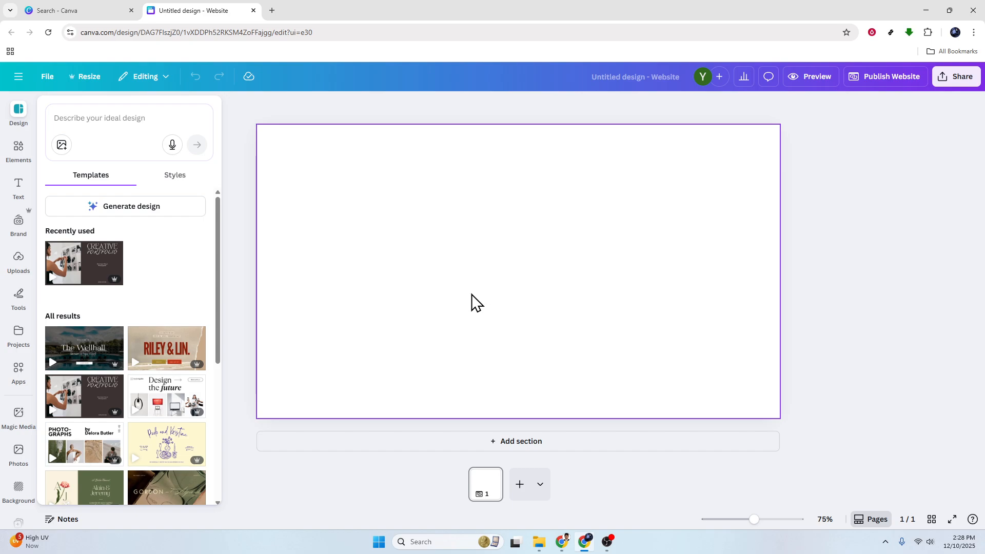
click(245, 288)
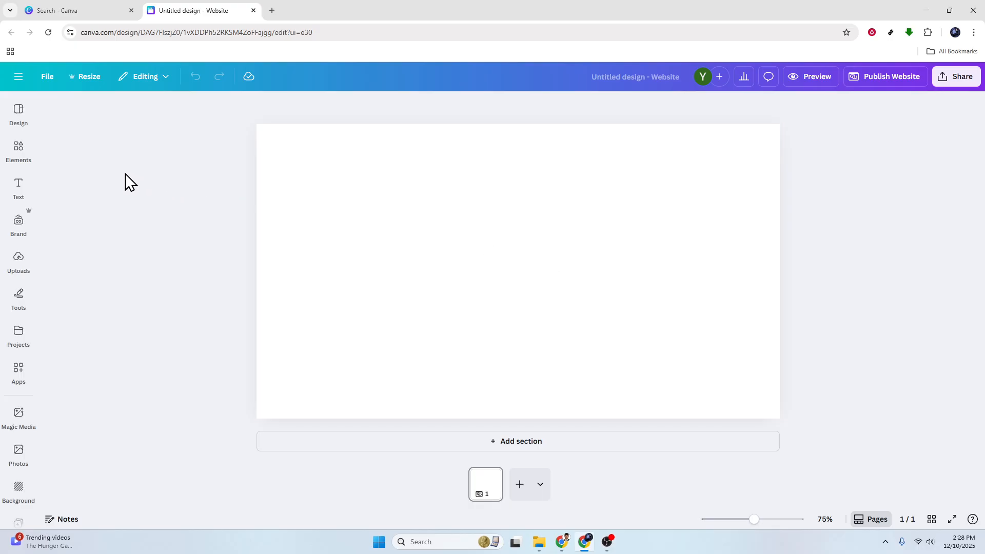
Step: Search the design templates for BANNERS and look through the pages of the Campaign Hub website template
click(18, 110)
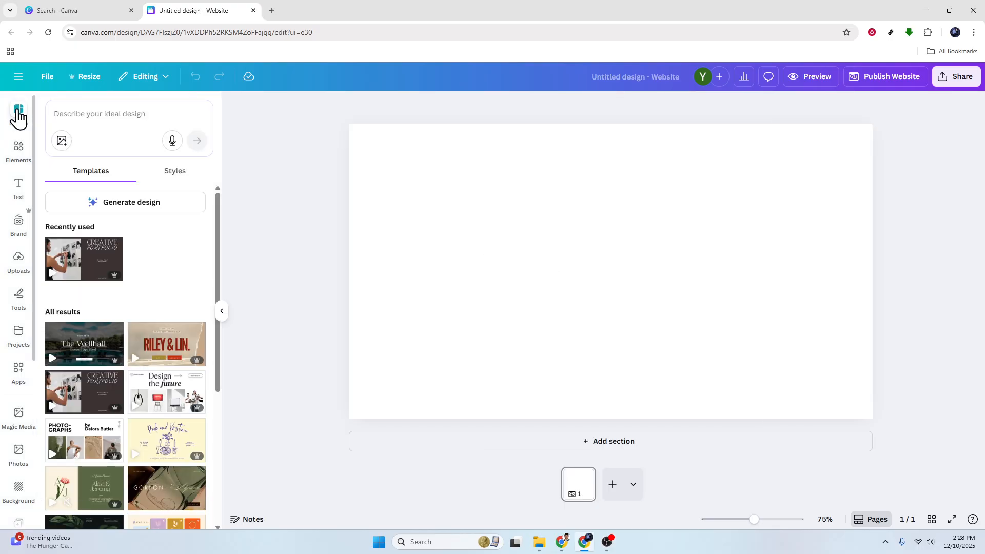
click(90, 114)
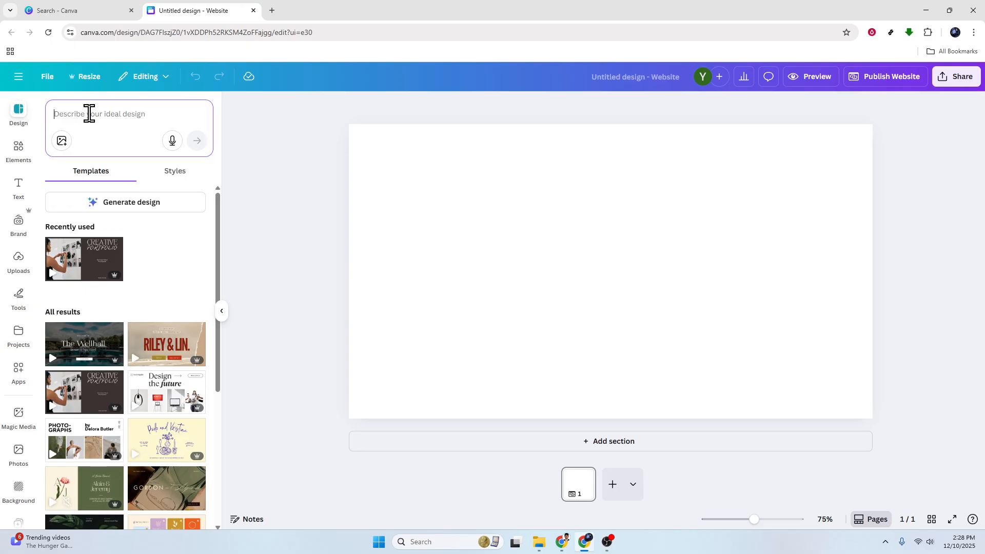
text(BANNERS)
key(Return)
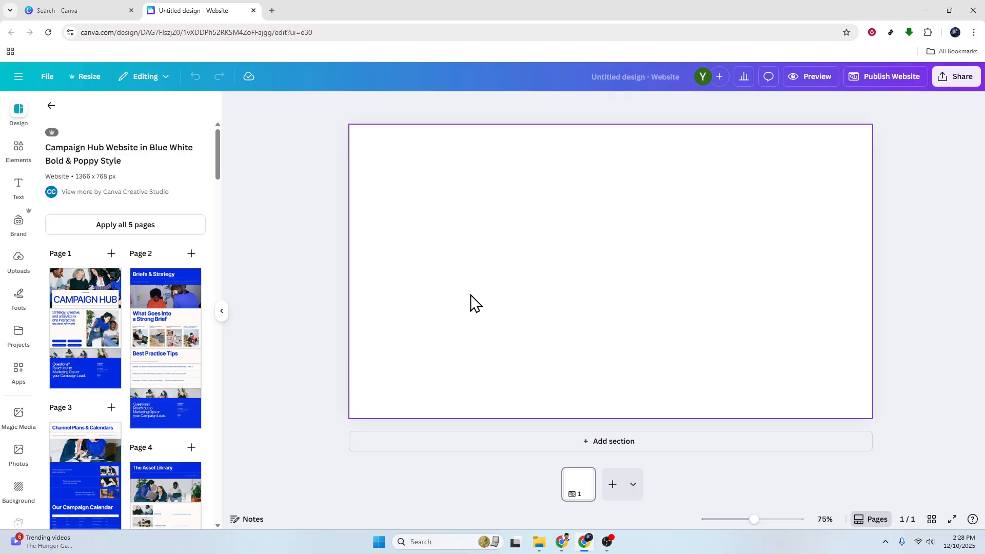
scroll(154, 374, down, 10)
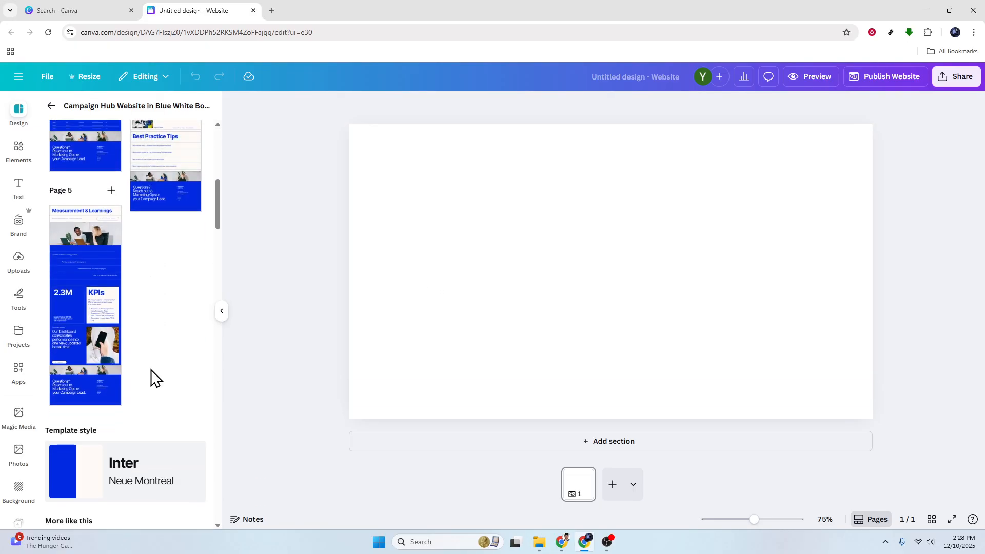
click(223, 309)
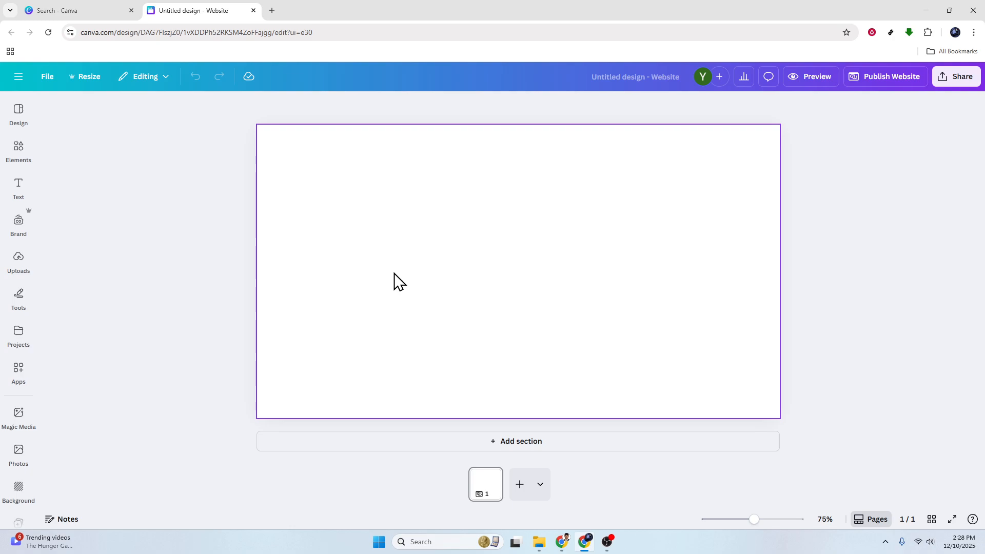
Step: Fill the blank page's background with the default light grey to white gradient
click(569, 177)
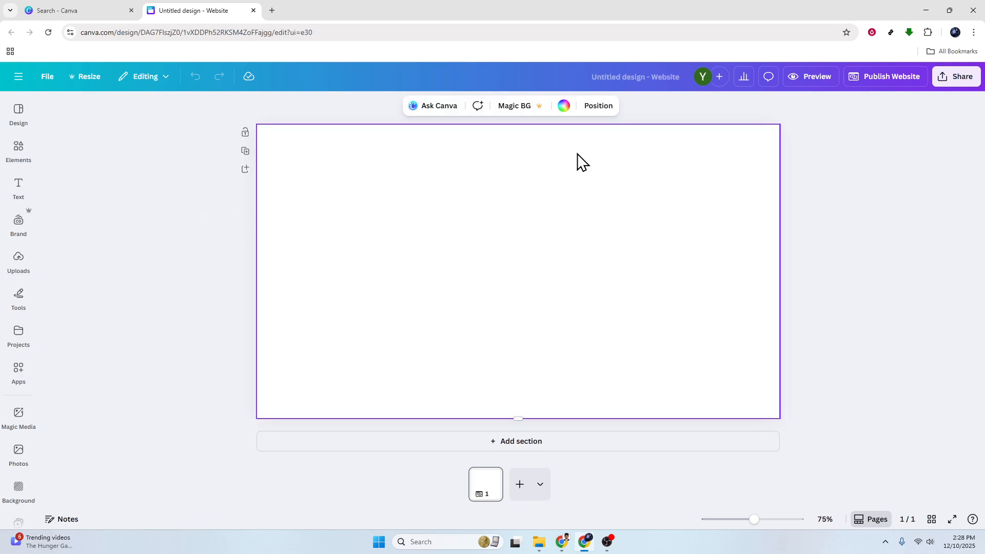
click(566, 109)
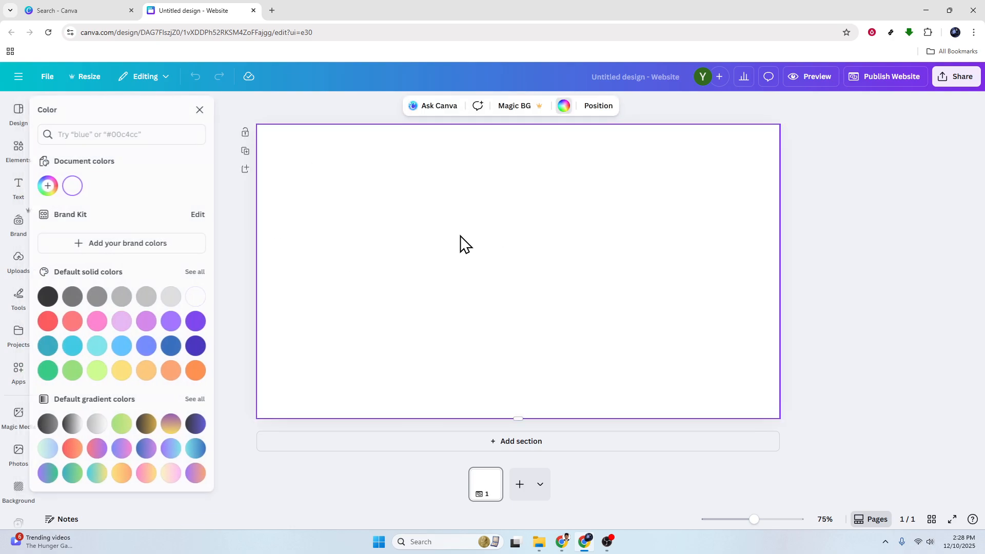
click(104, 424)
key(Escape)
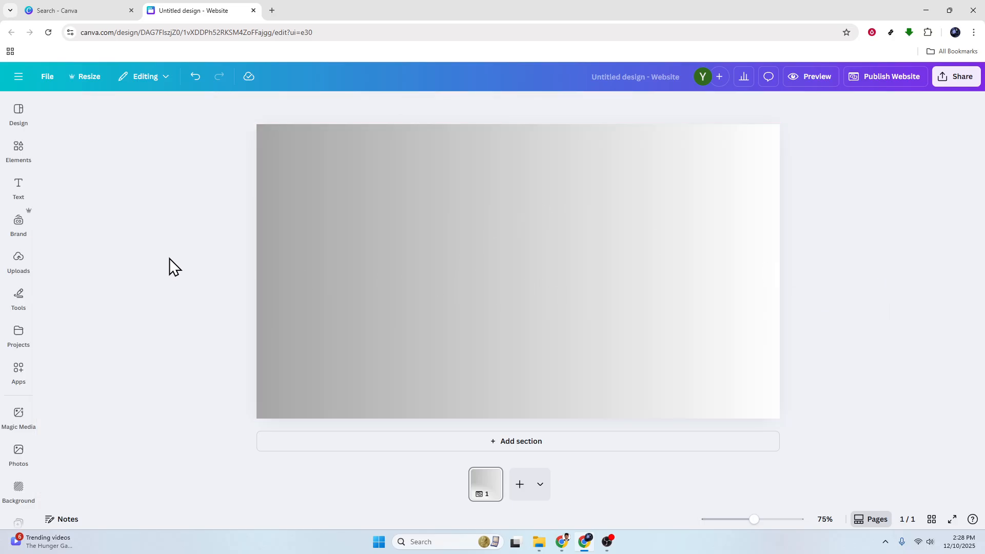
Step: Add a heading to the page with the text WEBSITE
click(19, 187)
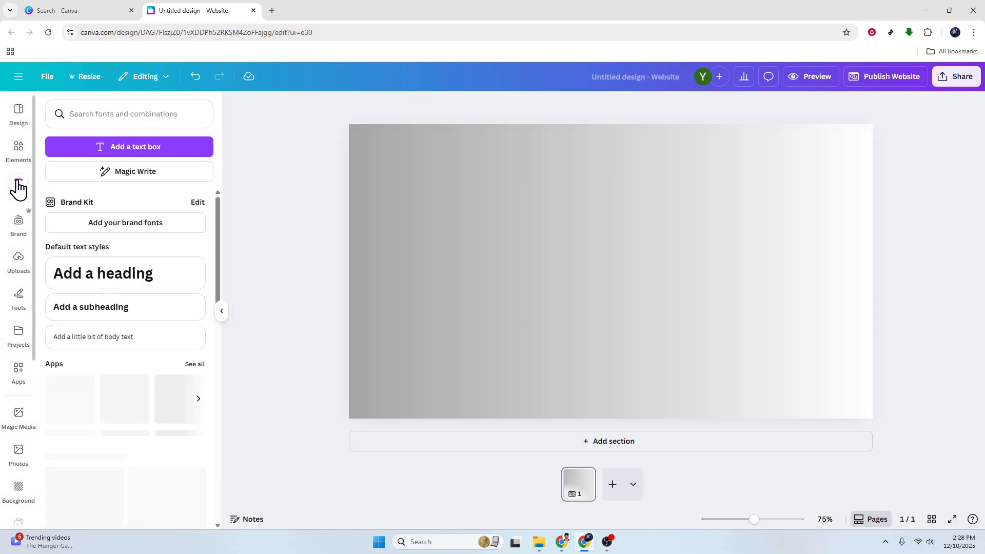
click(126, 277)
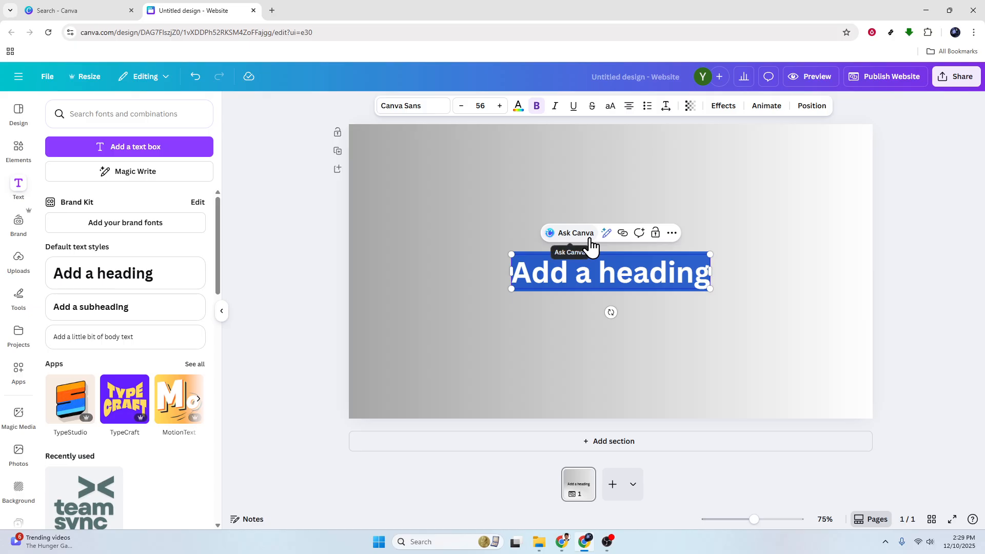
text(m)
key(BackSpace)
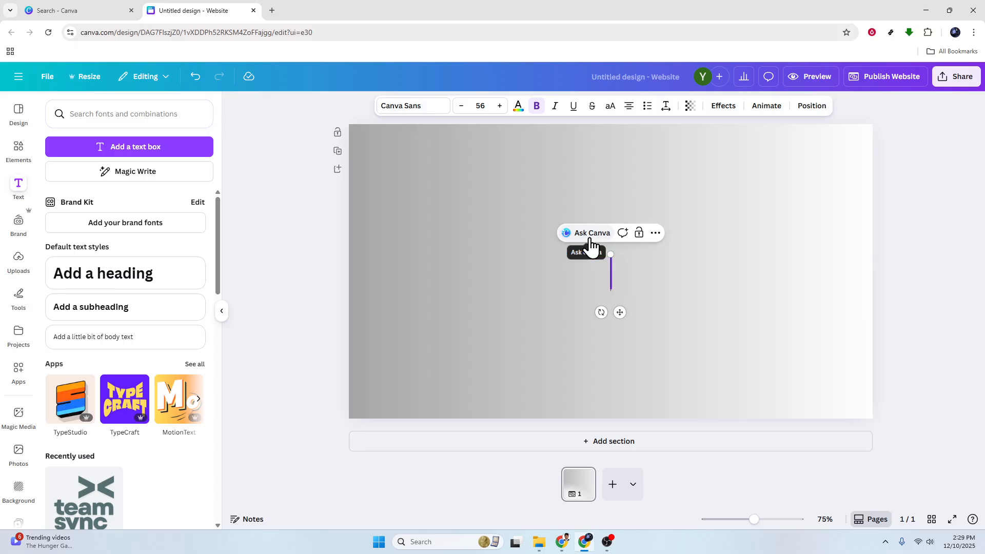
text(WEBSITE)
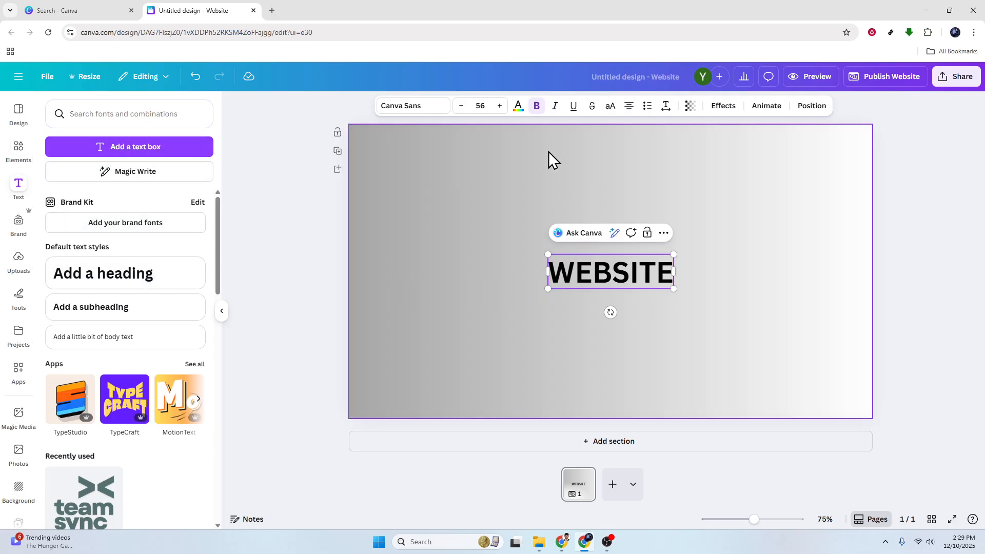
click(902, 292)
Step: Move the heading to the page's upper left, replace its text with NEW COLLECTION and widen it to fit one line
click(631, 281)
drag(631, 282, 458, 165)
double_click(452, 167)
text(NEW CO)
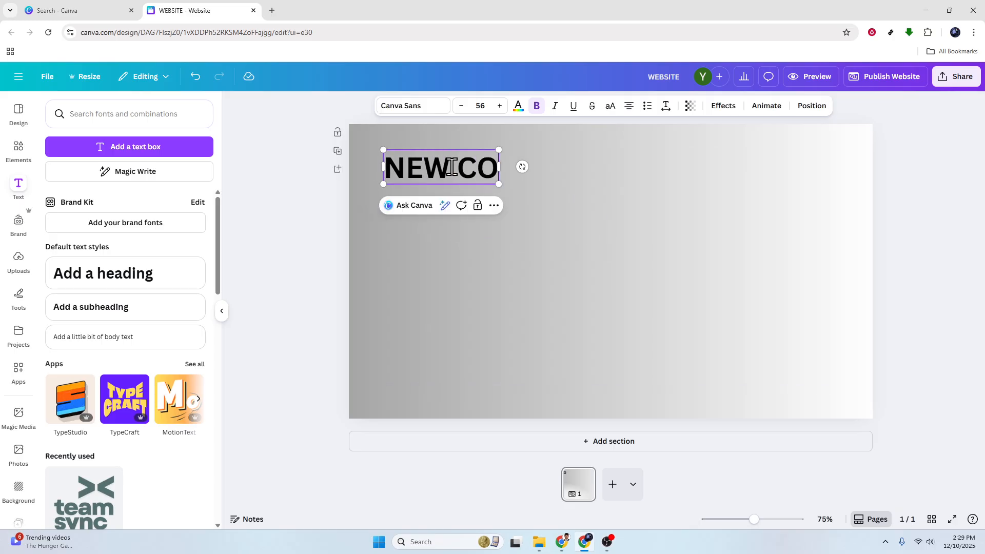
text(LLECTION)
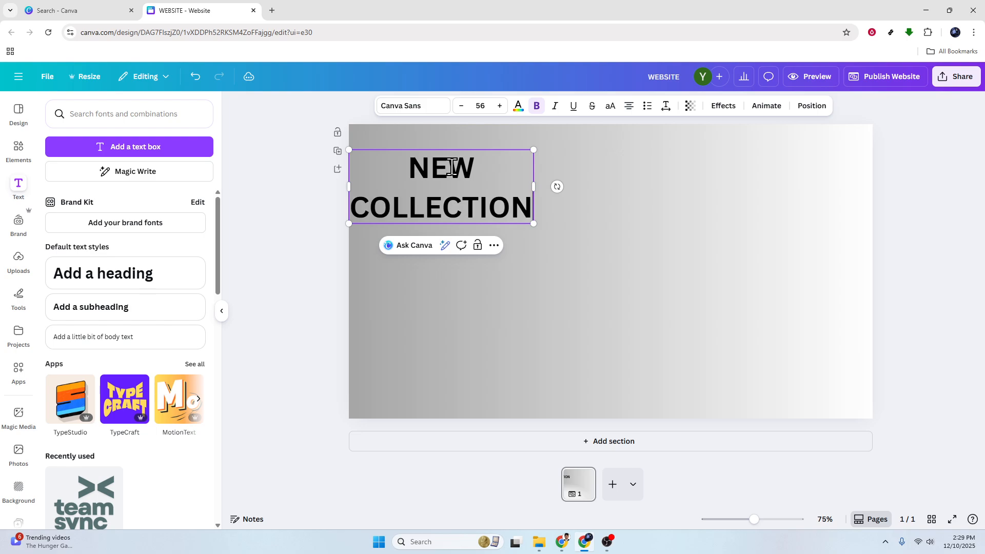
drag(535, 190, 662, 190)
click(928, 205)
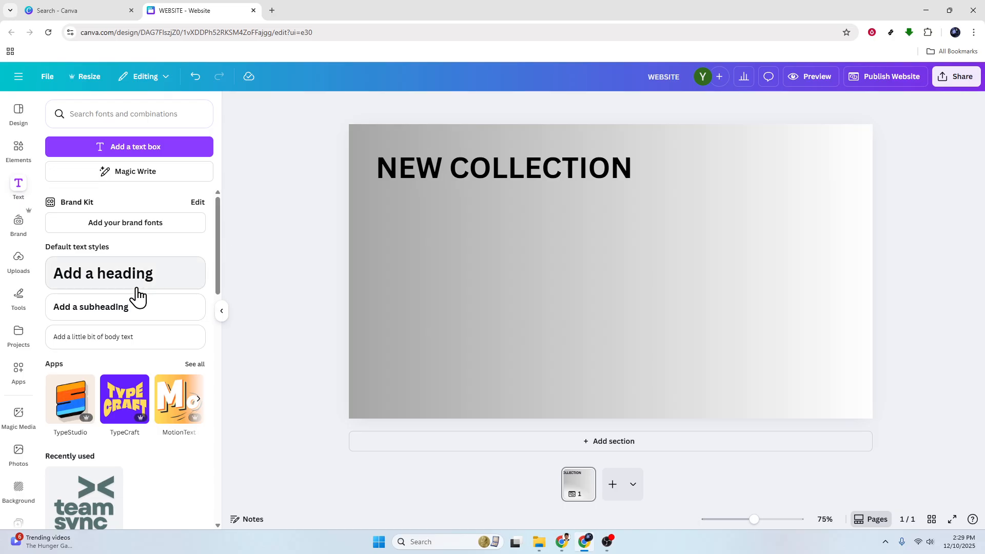
Step: Add a subheading to the page with the text 20% OFF
click(110, 310)
text(2)
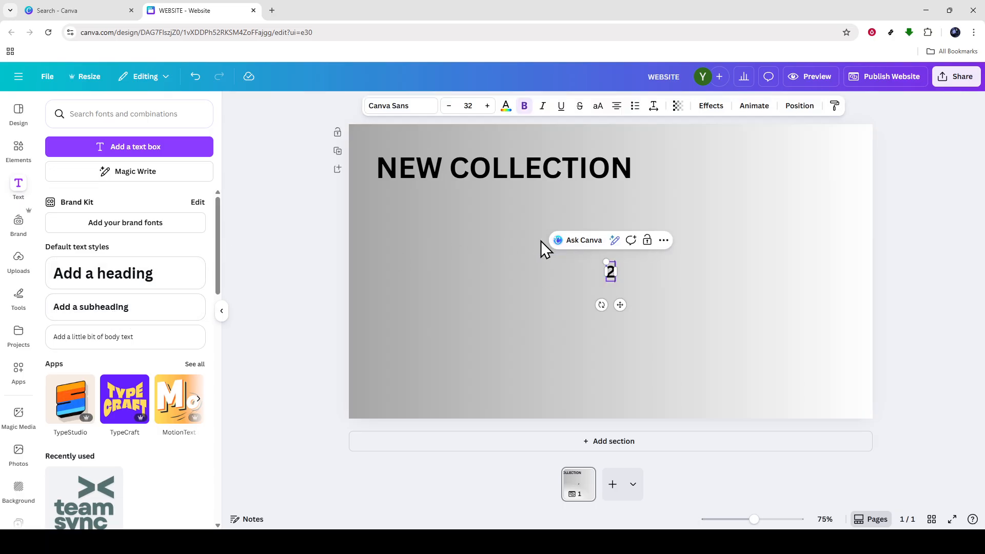
text(0 C)
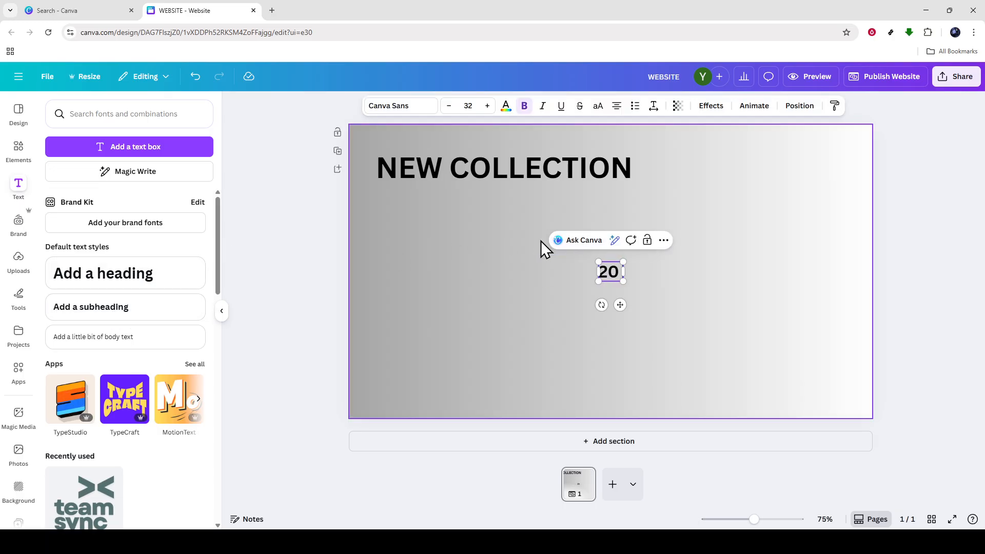
key(BackSpace)
key(BackSpace)
text(% OFF)
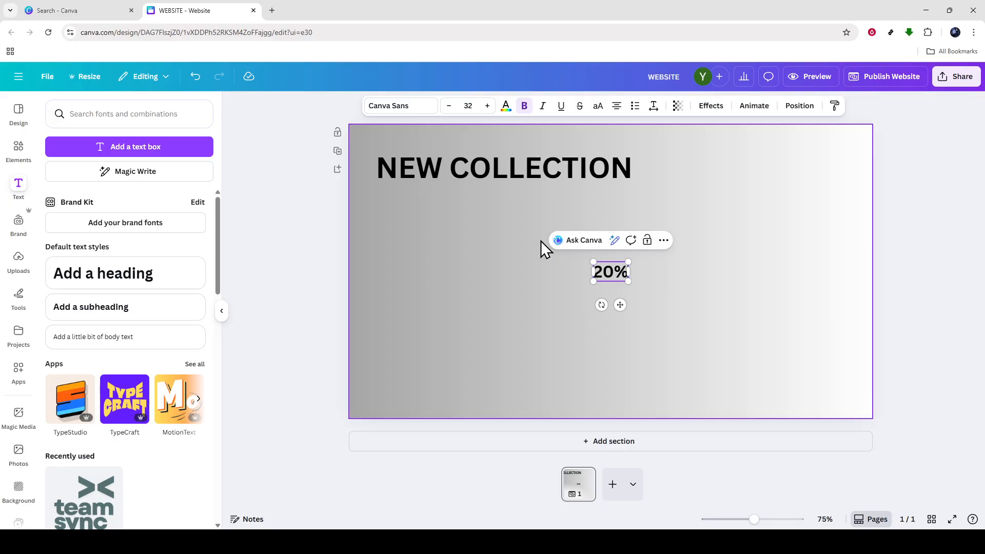
click(913, 260)
Step: Move the 20% OFF text to the page's upper right and shift the NEW COLLECTION heading slightly up
drag(637, 274, 829, 182)
key(Escape)
click(907, 195)
drag(571, 182, 568, 163)
click(263, 266)
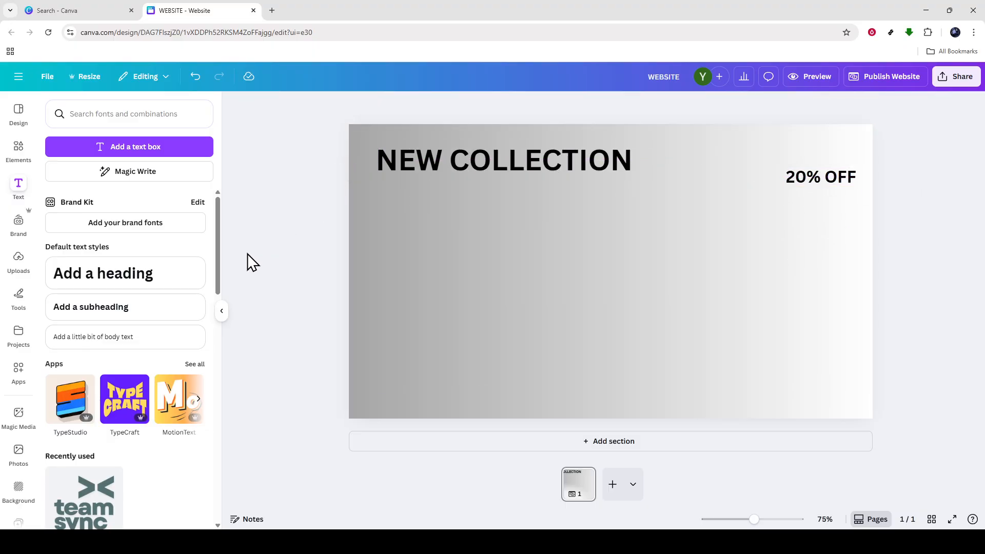
Step: Search the photo elements for PERFUME
click(17, 152)
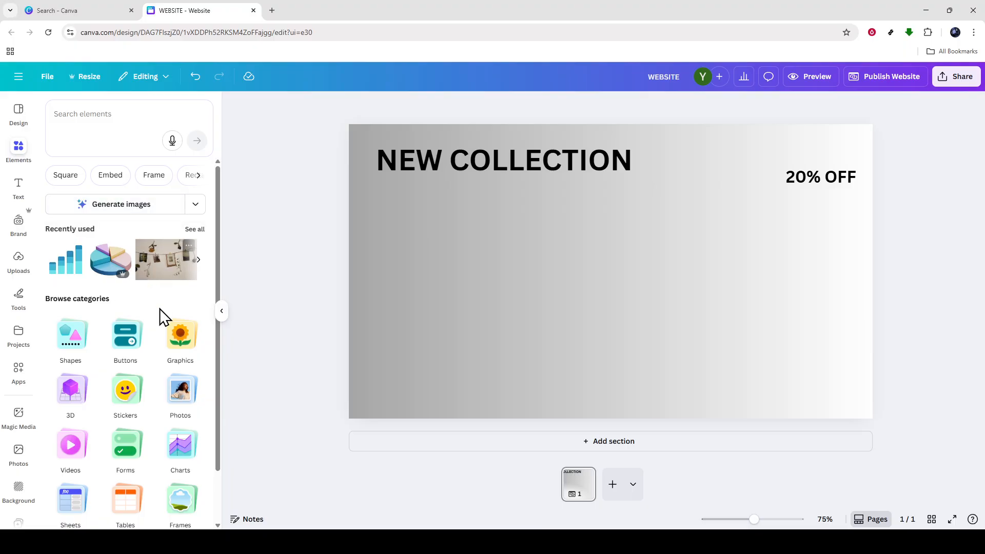
click(182, 395)
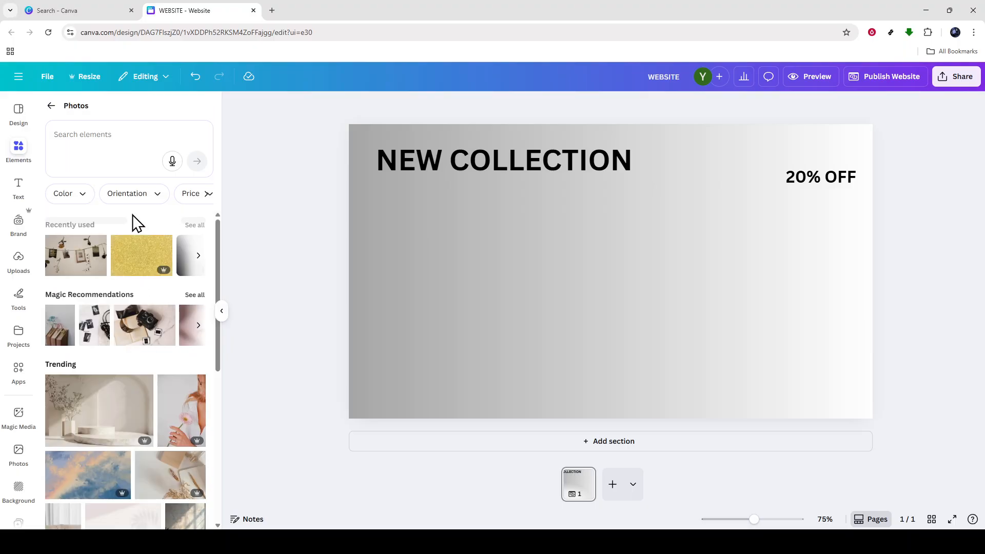
click(90, 132)
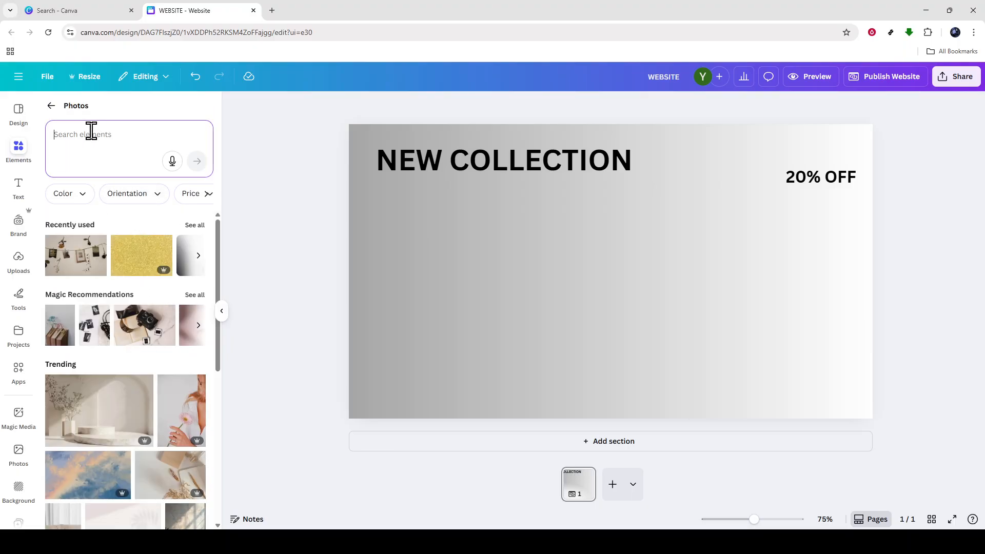
text(PERFUME)
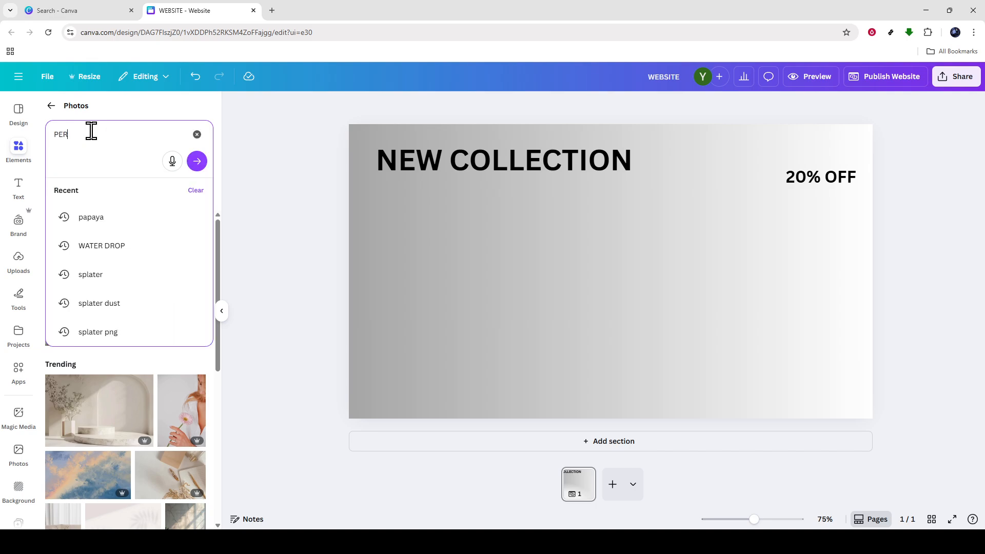
key(Return)
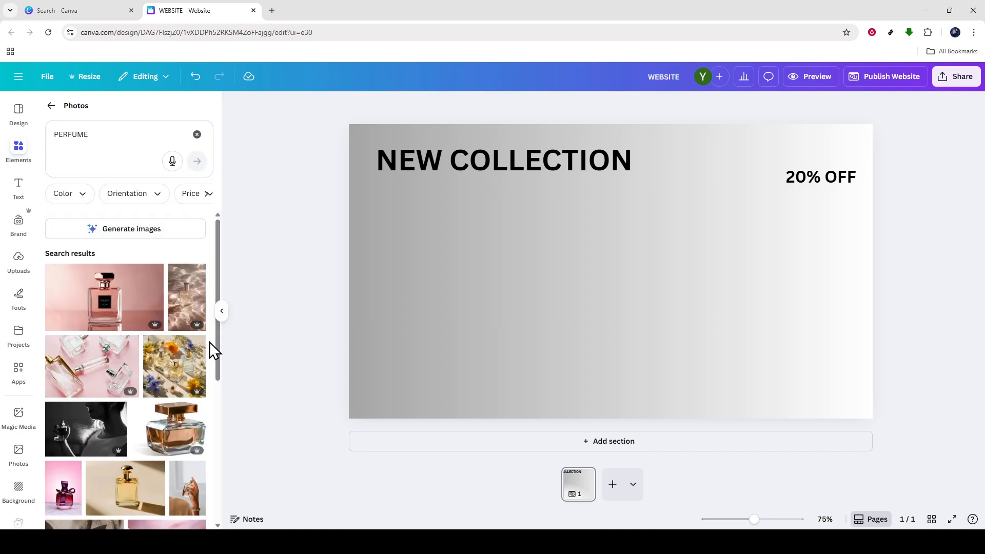
Step: Try the rose gold perfume photo and the pink perfume bottle photo on the page, deleting each one
click(97, 314)
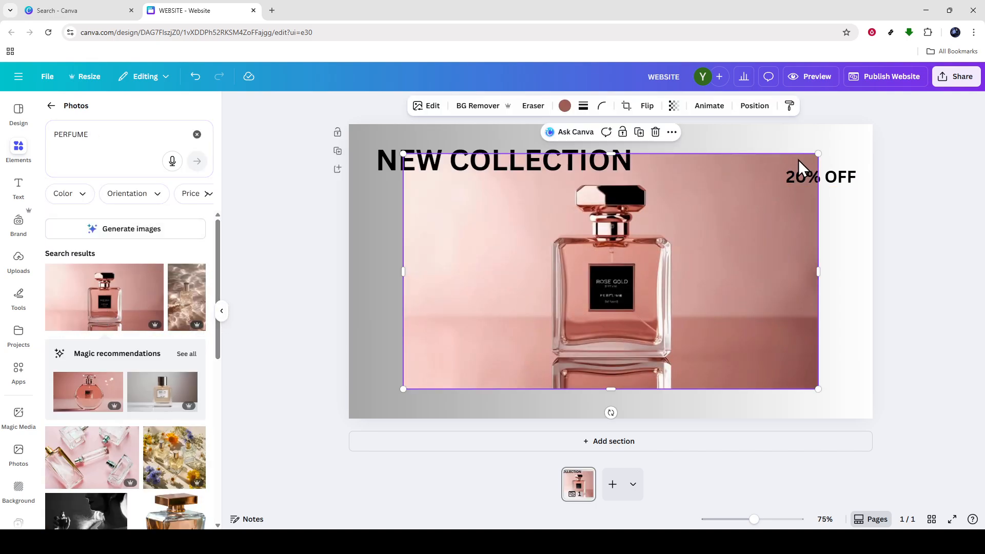
key(Delete)
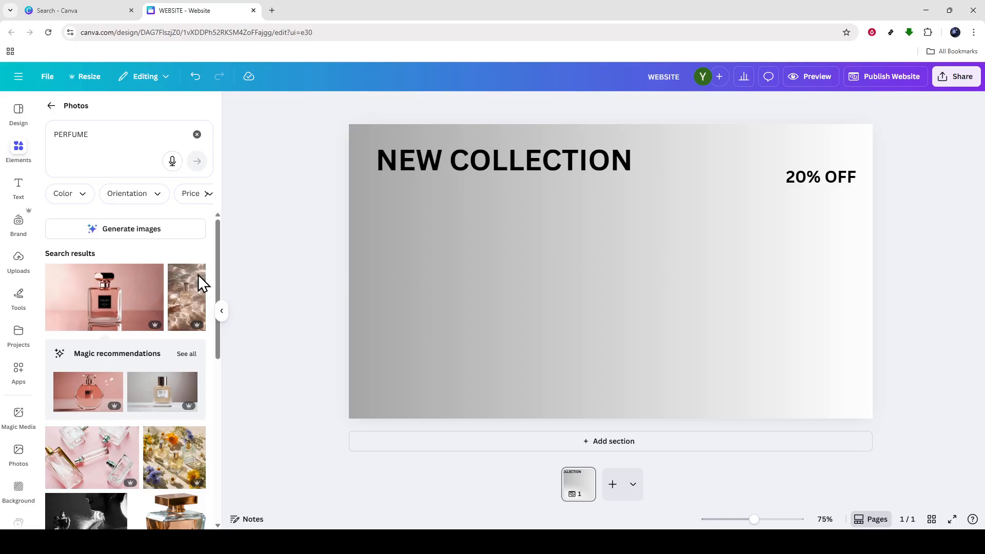
scroll(137, 308, down, 5)
scroll(165, 358, down, 2)
click(67, 395)
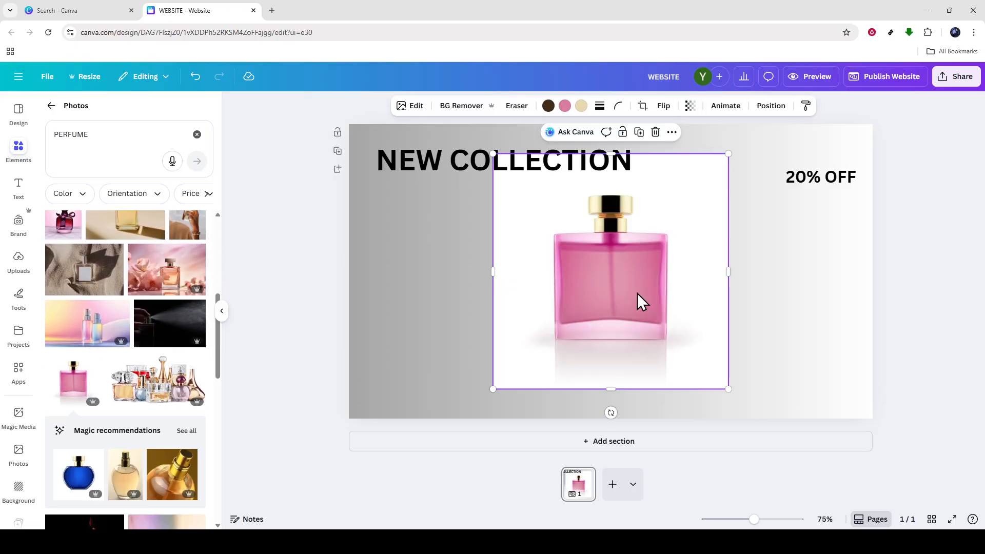
drag(692, 279, 564, 307)
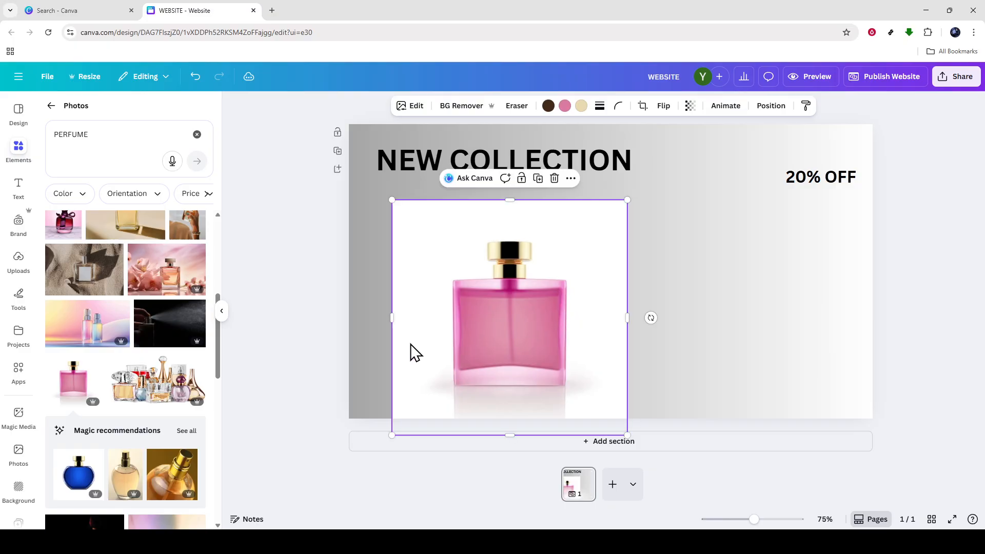
key(Delete)
Step: Add the photo of grouped perfume bottles, scaled and centred below the NEW COLLECTION heading
drag(154, 382, 636, 306)
drag(866, 204, 820, 212)
drag(615, 332, 614, 325)
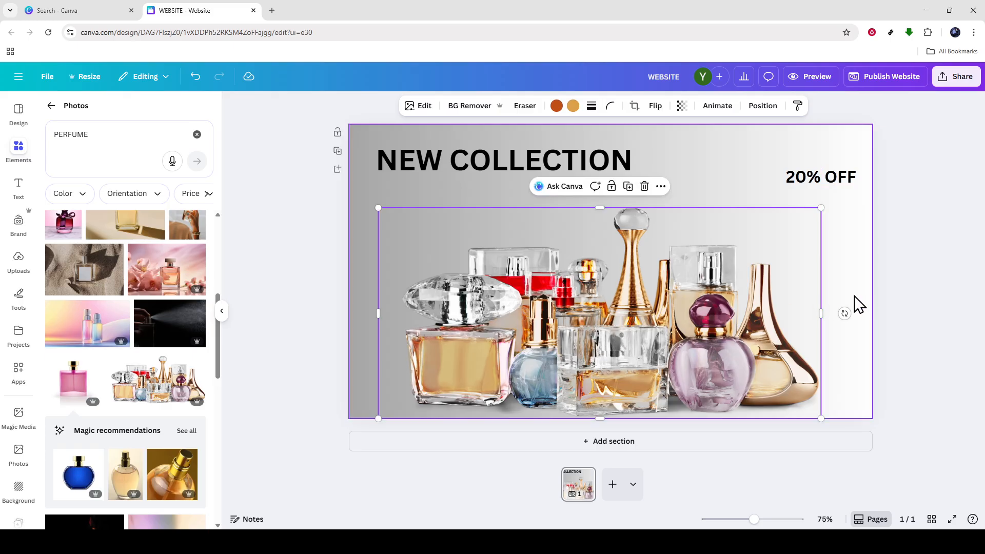
click(910, 287)
Step: Replace the perfume photo with the uploaded KNOCKOUT image and shrink it to a small logo on the page's left side
click(17, 261)
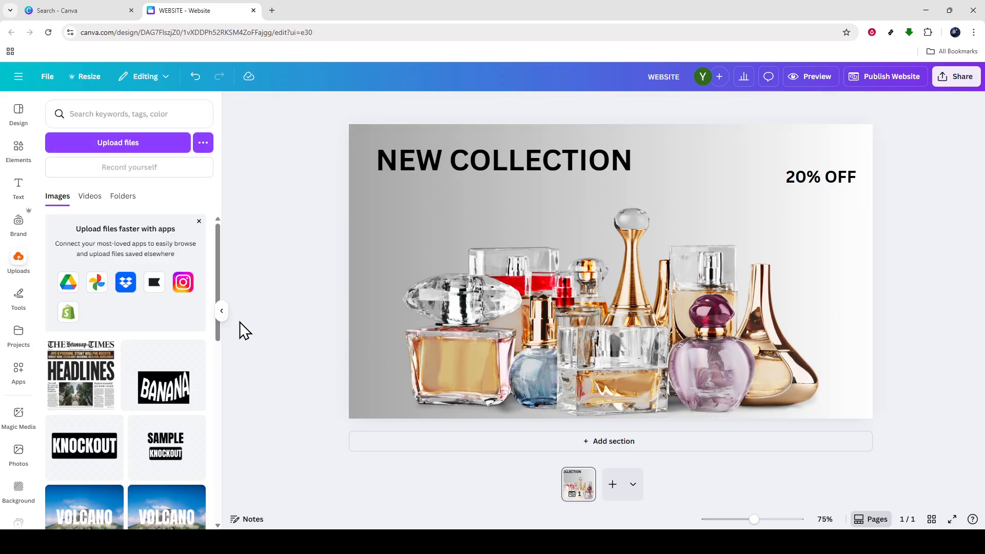
drag(87, 452, 497, 234)
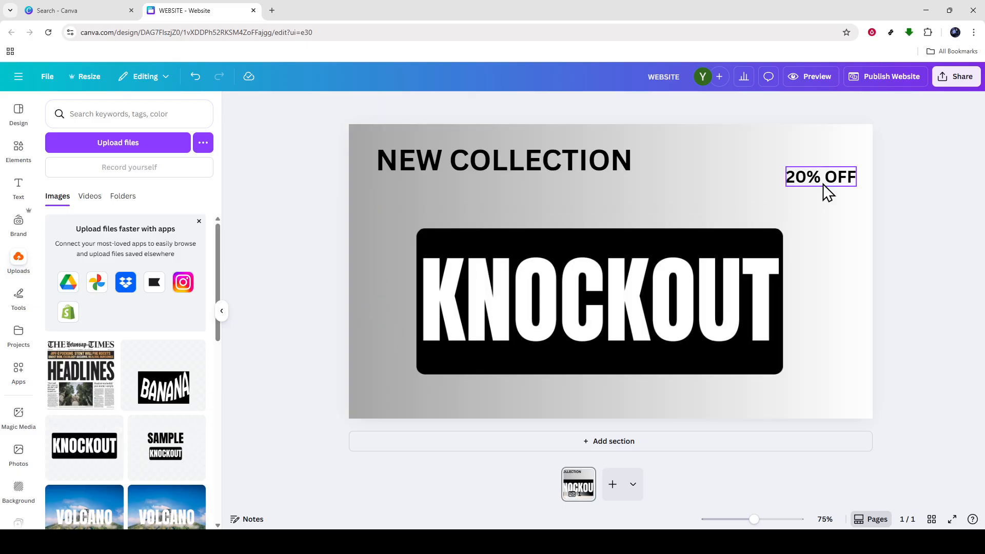
click(776, 241)
drag(821, 207, 469, 211)
click(544, 351)
Step: Arrange the page with NEW COLLECTION centred, 20% OFF lower near the right edge and the KNOCKOUT logo in the upper-left corner
drag(550, 157, 660, 199)
drag(831, 179, 818, 244)
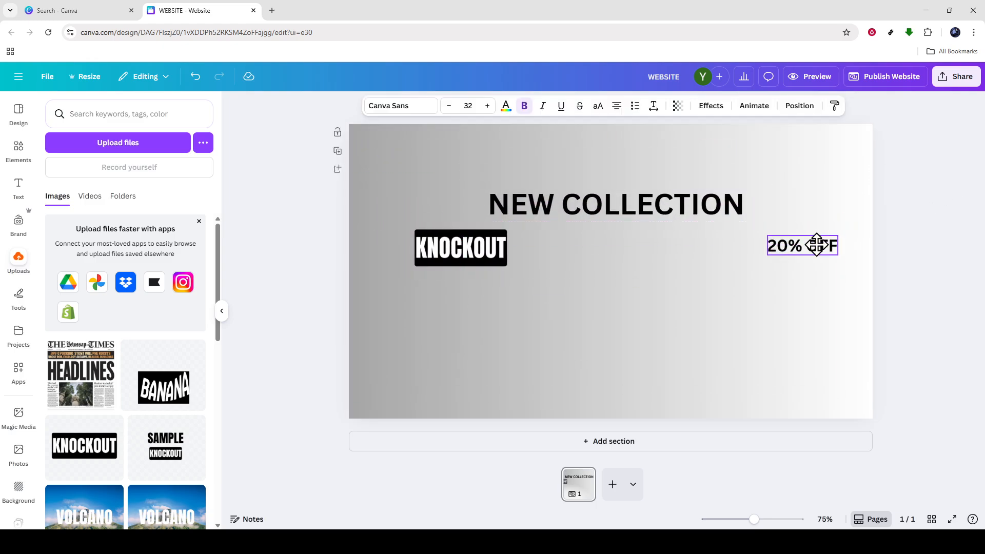
drag(463, 259, 408, 164)
click(282, 300)
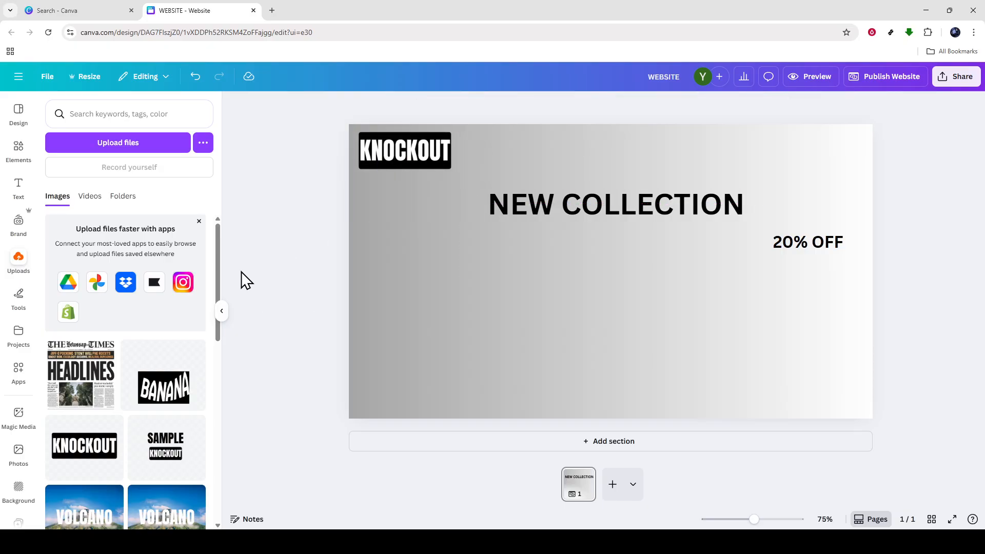
Step: Add the photo of grouped perfume bottles from the PERFUME results and position it large across the page's lower half
click(18, 153)
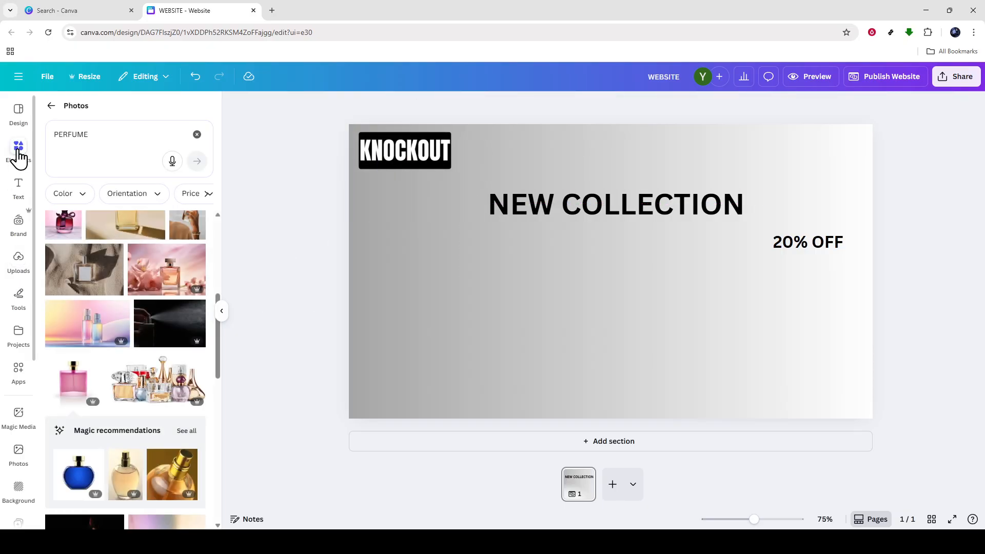
drag(164, 395, 555, 287)
drag(660, 326, 643, 339)
click(915, 321)
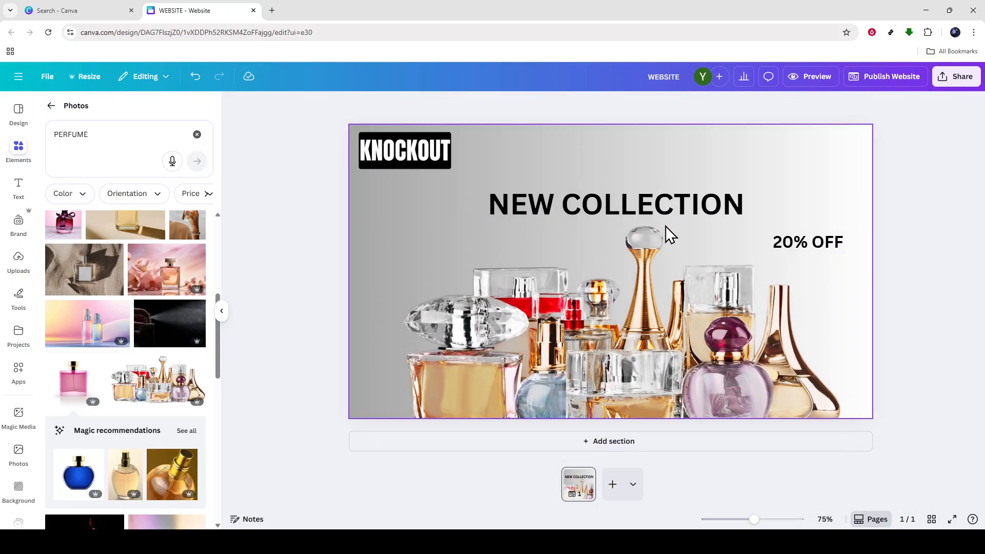
Step: Try the Horizon font on the NEW COLLECTION heading and settle on Anton
click(675, 210)
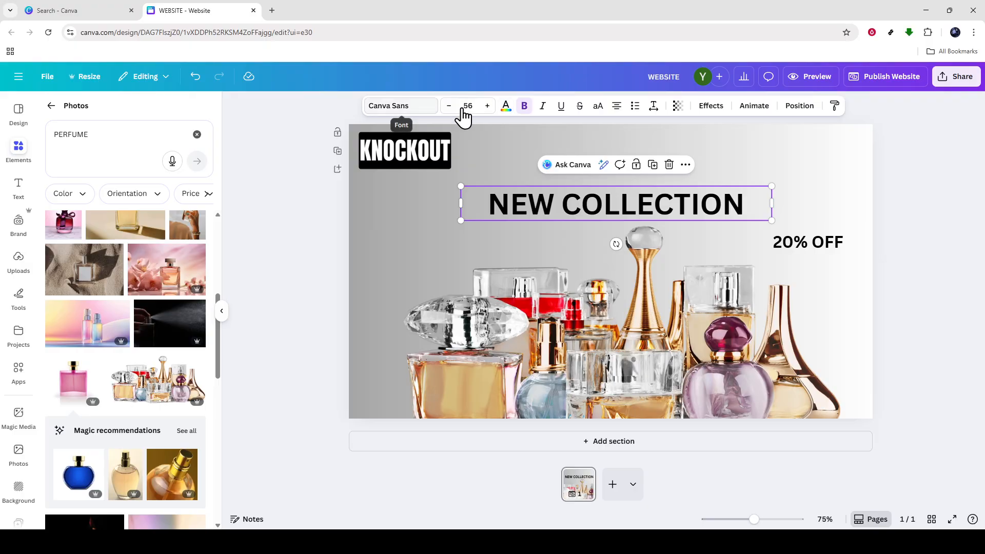
click(429, 114)
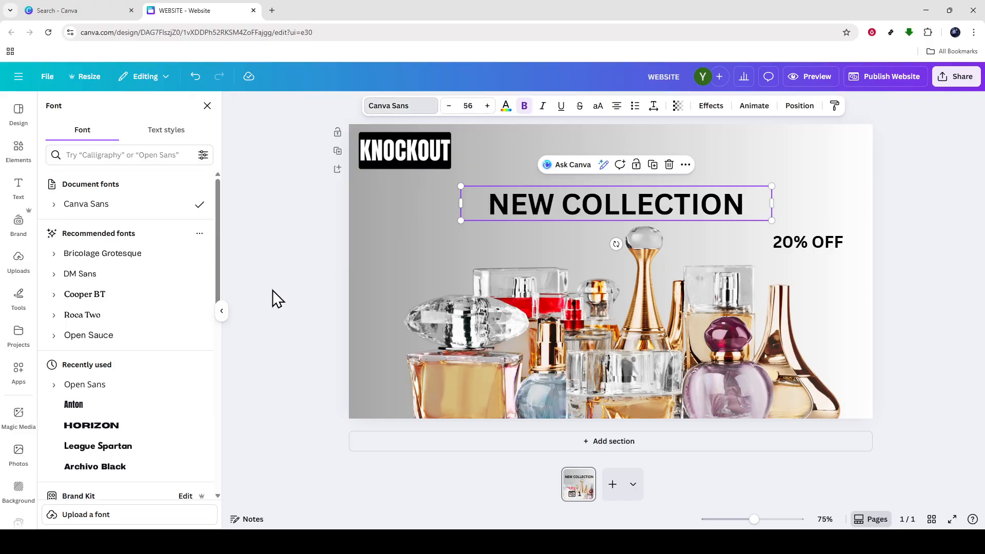
click(110, 434)
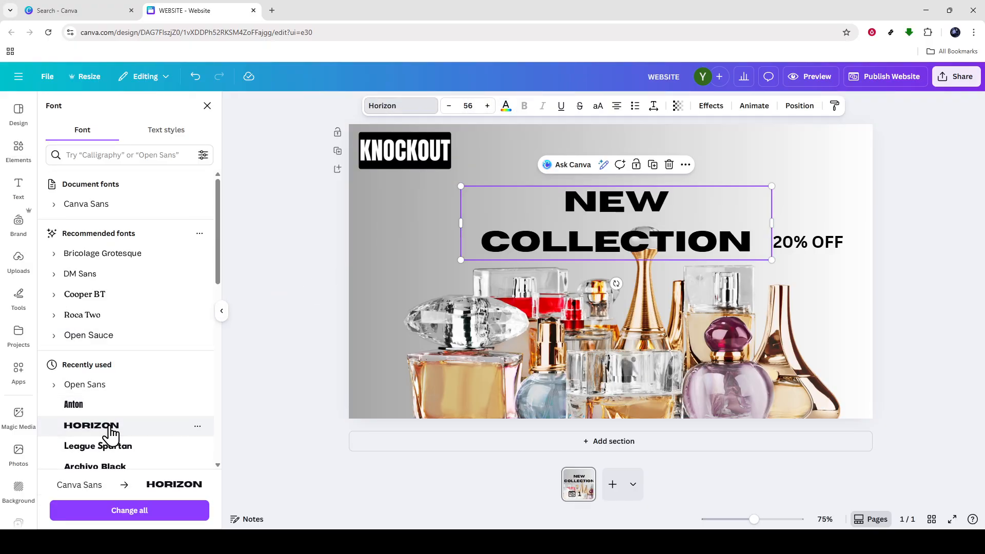
click(98, 405)
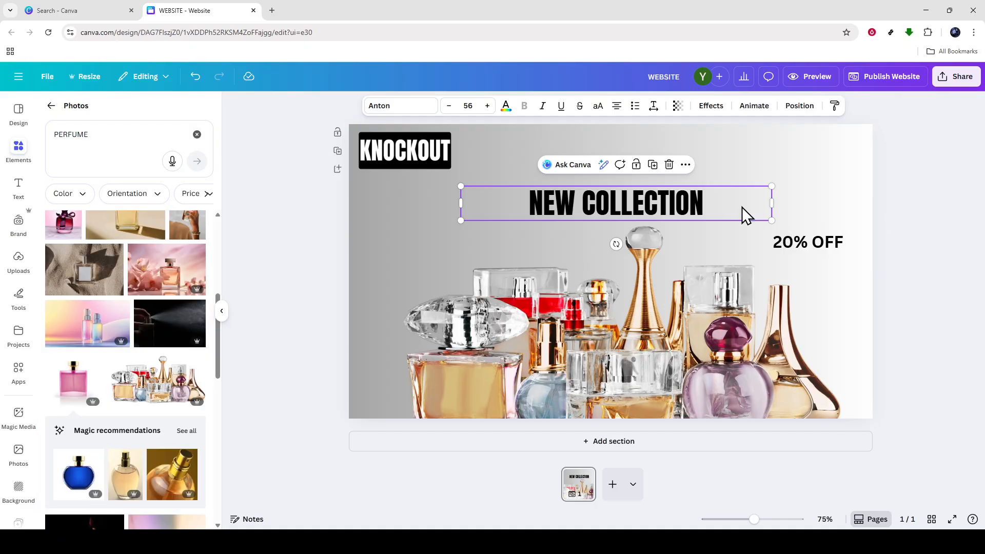
Step: Enlarge the NEW COLLECTION heading and centre it above the perfume bottles
drag(772, 185, 886, 169)
drag(763, 200, 702, 193)
click(940, 284)
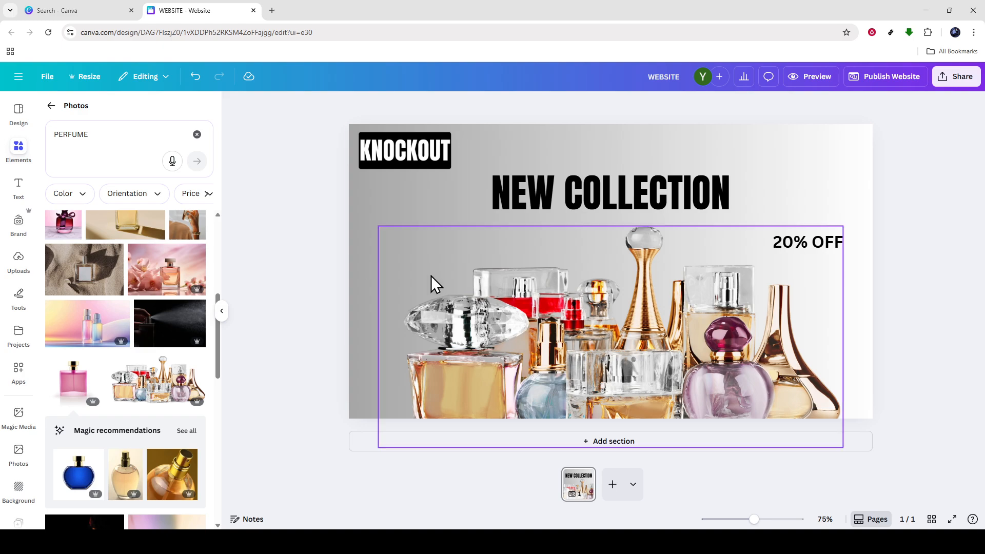
Step: Apply the Glow shadow effect to the perfume bottles photo
click(530, 322)
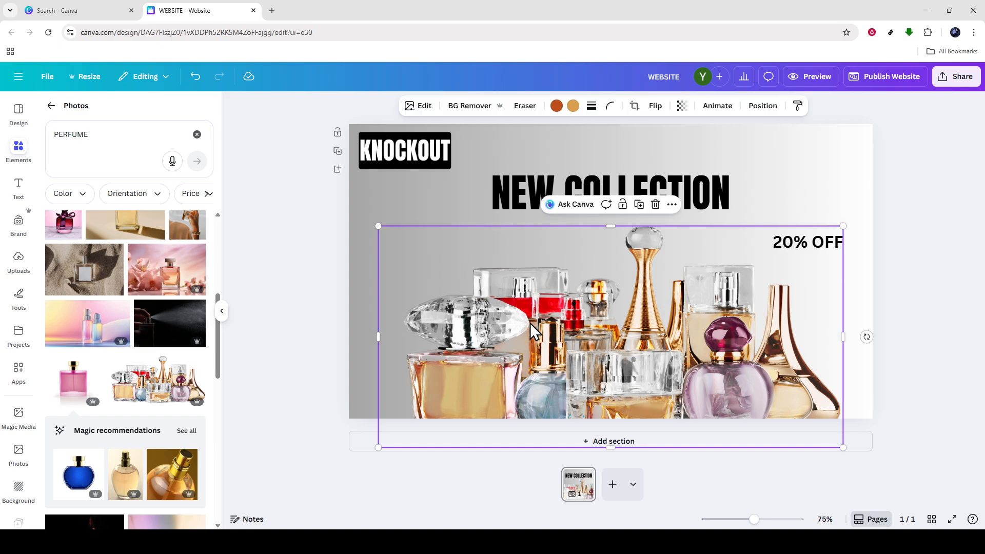
click(777, 247)
click(613, 318)
click(417, 105)
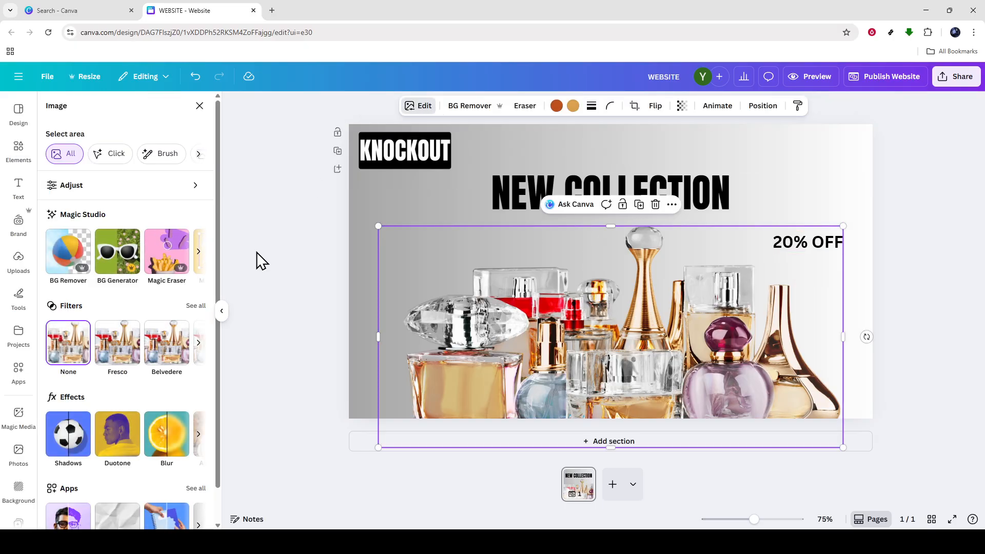
scroll(168, 392, down, 1)
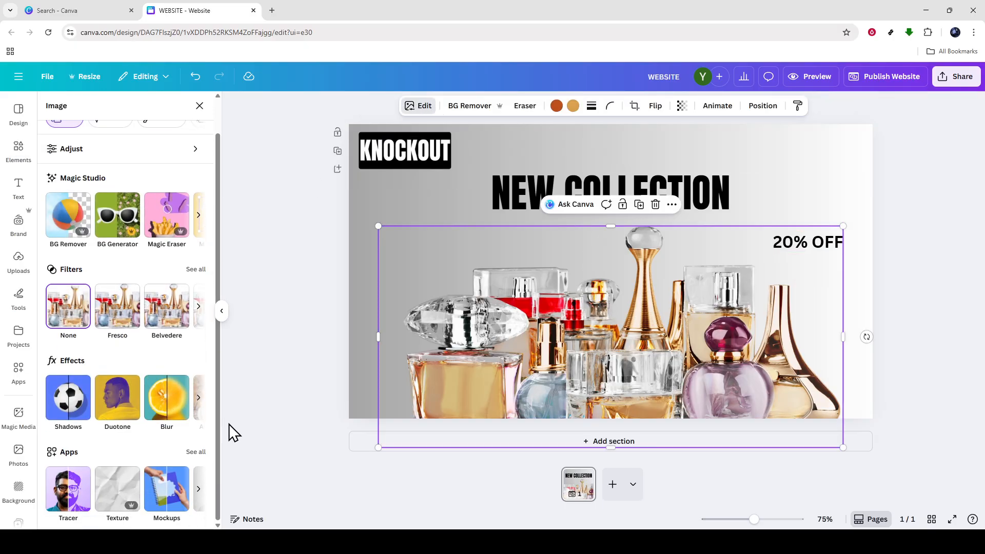
click(68, 398)
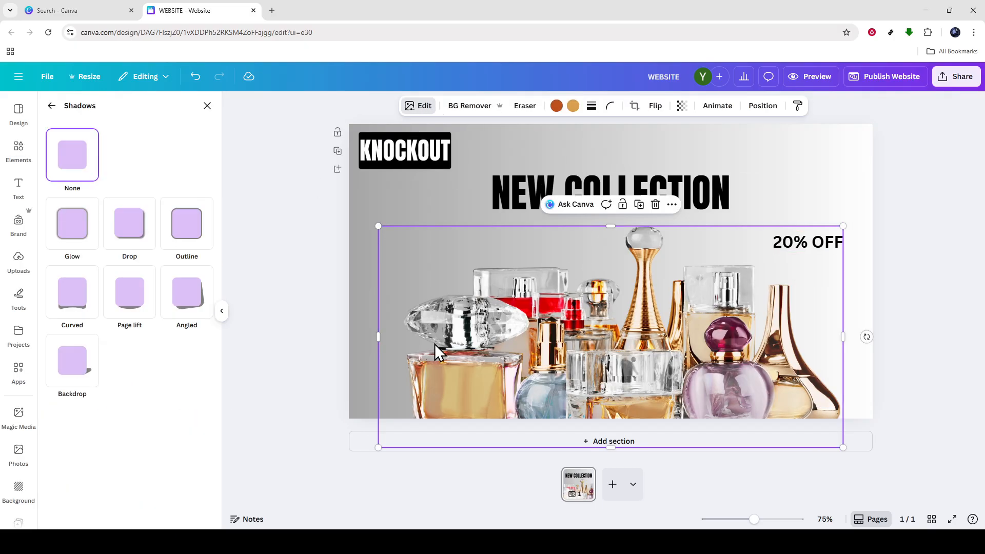
click(79, 237)
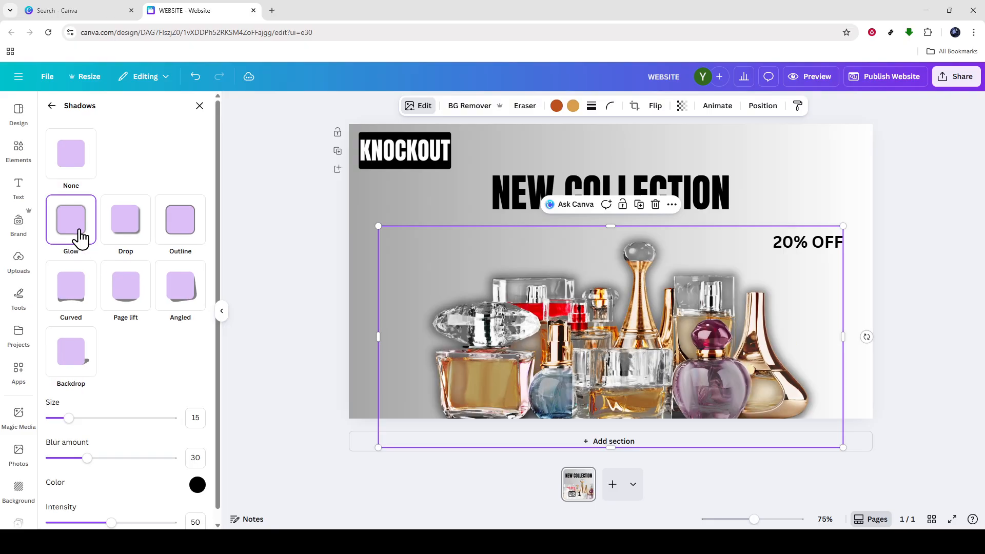
click(114, 234)
click(88, 235)
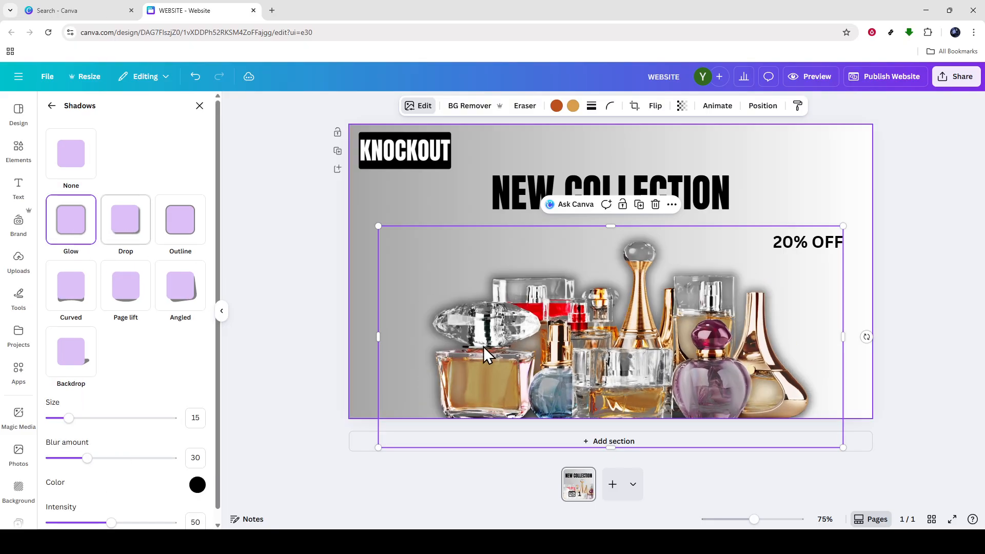
click(728, 370)
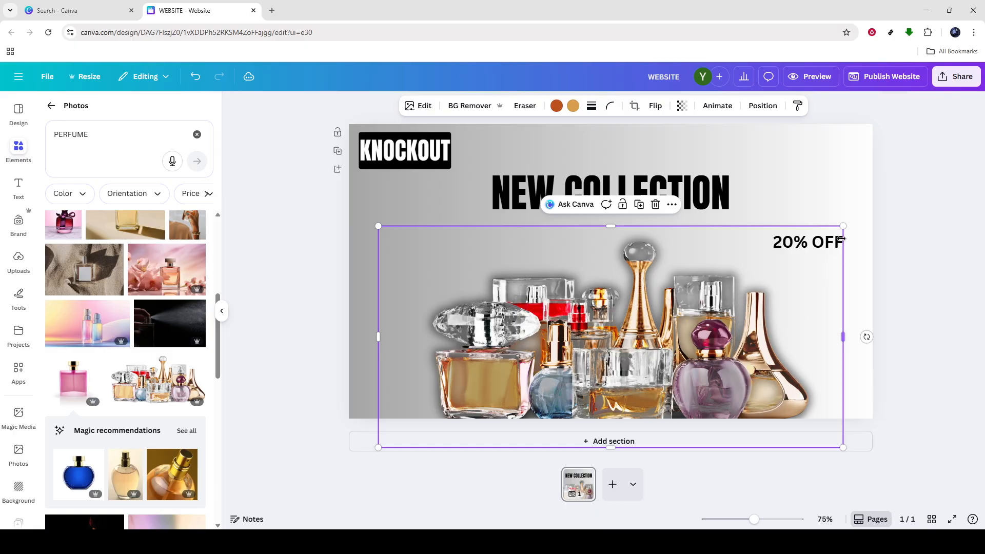
Step: Enlarge the perfume bottles photo to about the page's full width and position it below the heading
drag(843, 225, 905, 198)
drag(750, 322, 714, 340)
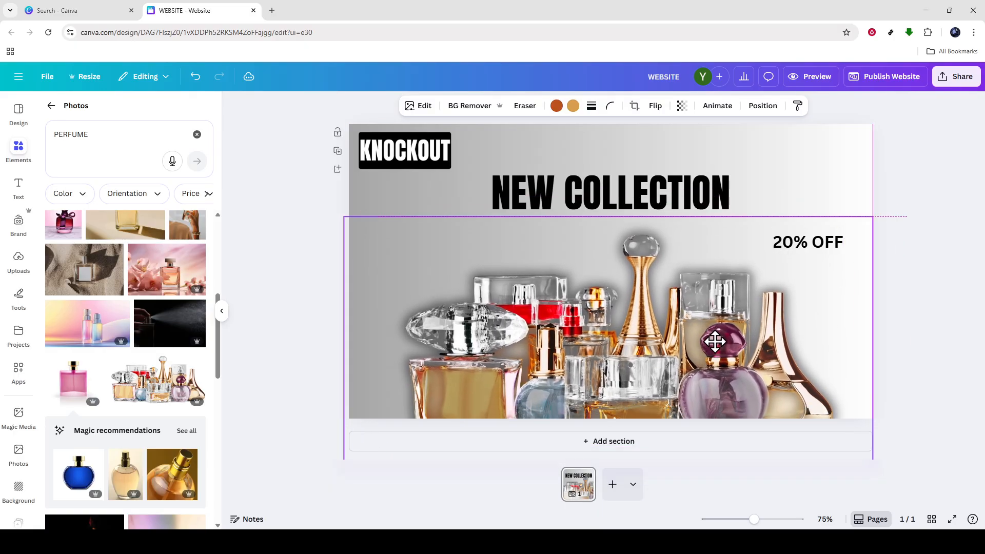
click(280, 280)
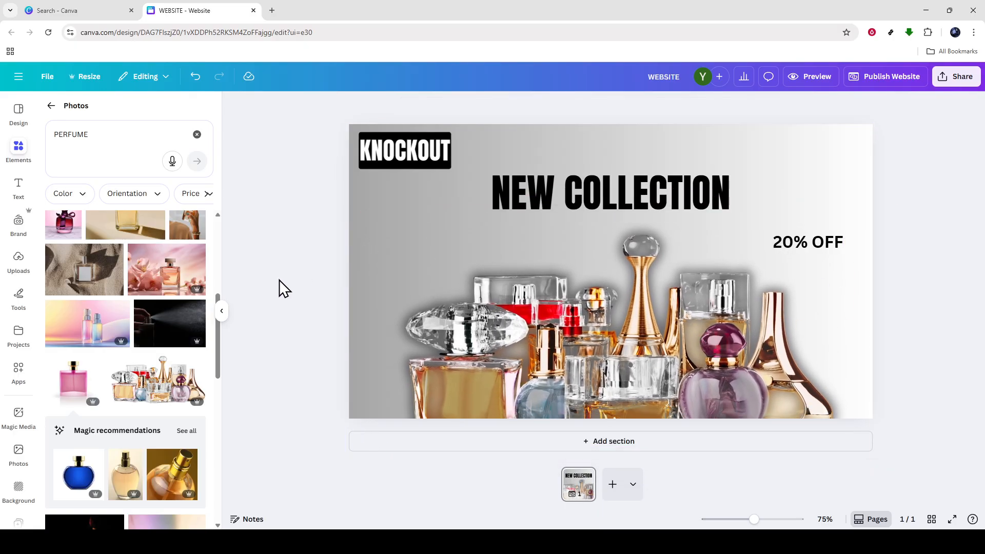
Step: Collapse the photo search results and shift the perfume bottles photo slightly upward on the page
click(222, 314)
click(473, 309)
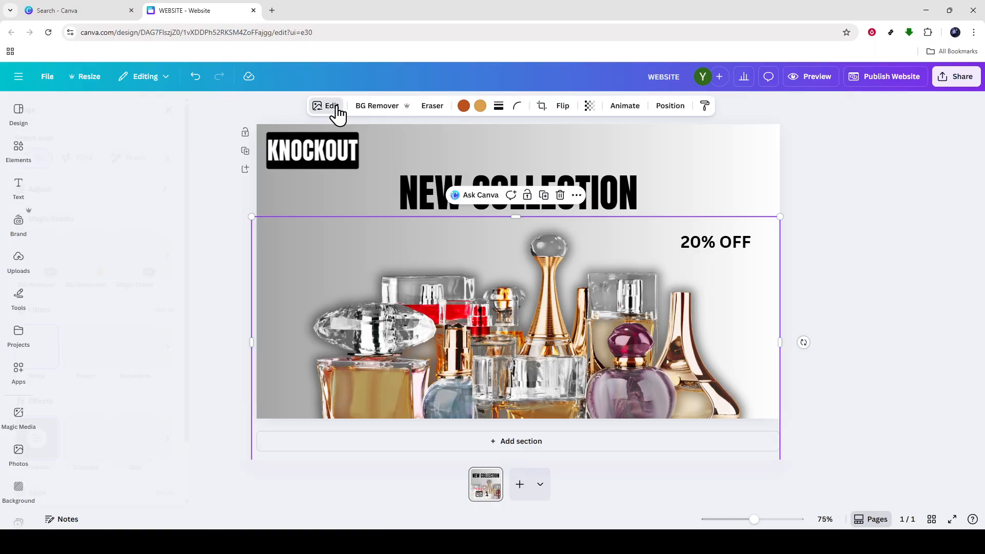
click(331, 107)
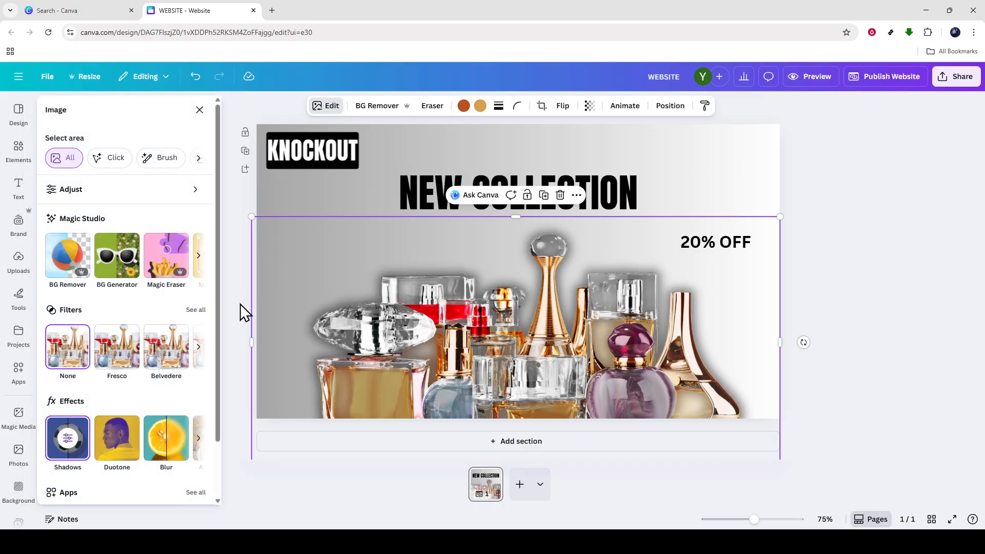
click(273, 304)
click(552, 359)
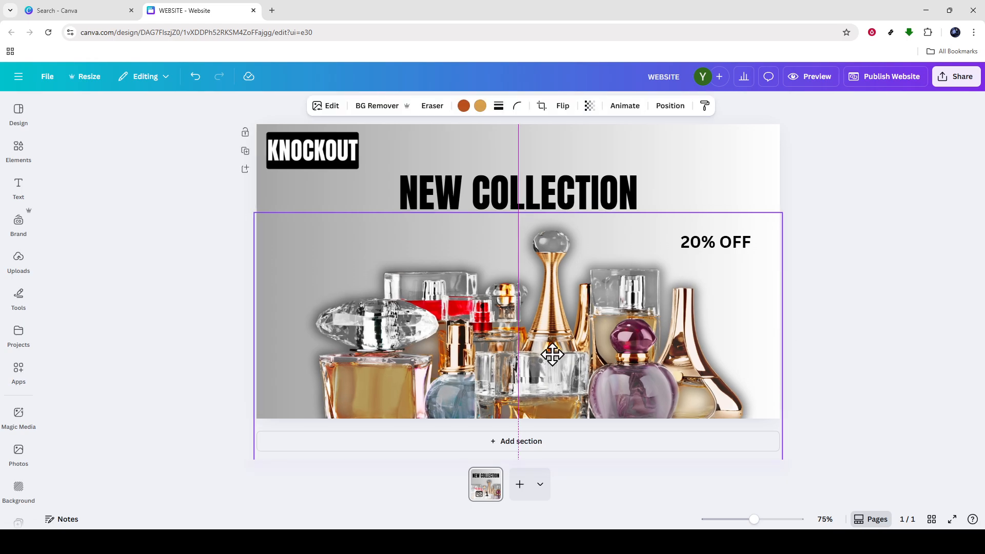
click(874, 269)
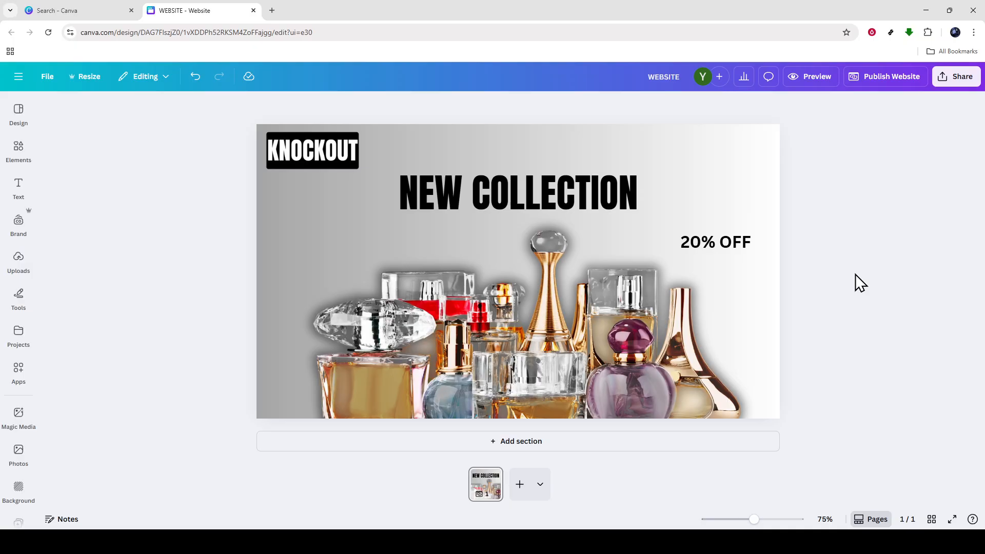
Step: Try adjusting the transparency of the perfume bottles photo
click(525, 337)
click(589, 105)
mouse_move(615, 148)
mouse_down()
mouse_move(588, 148)
mouse_move(617, 161)
mouse_up()
click(841, 235)
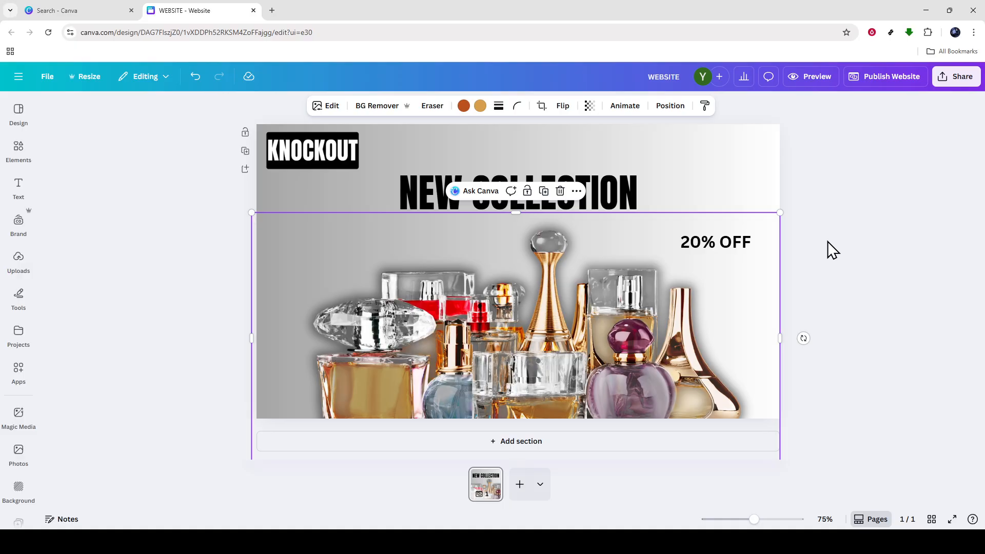
click(827, 238)
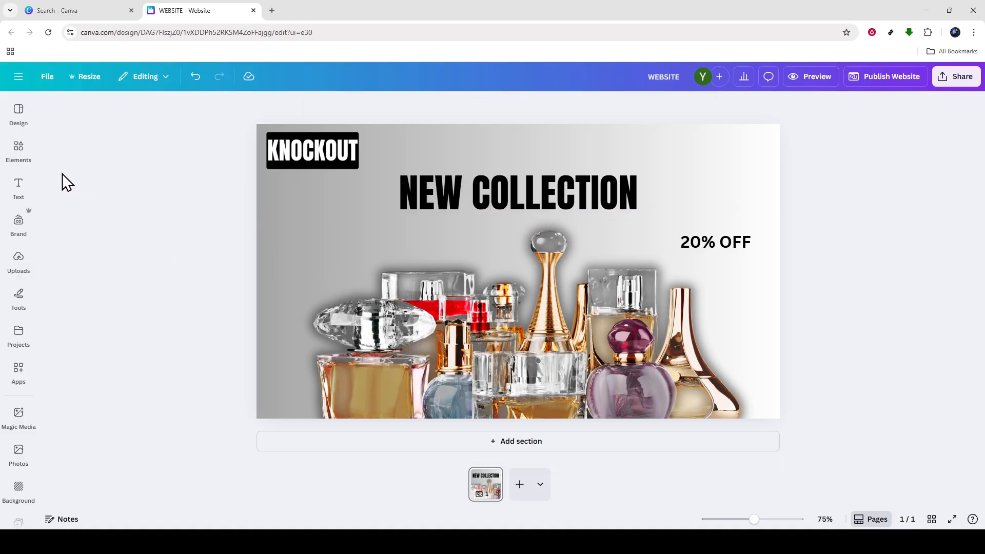
Step: Add a rounded square shape to the page and fill it black
click(21, 151)
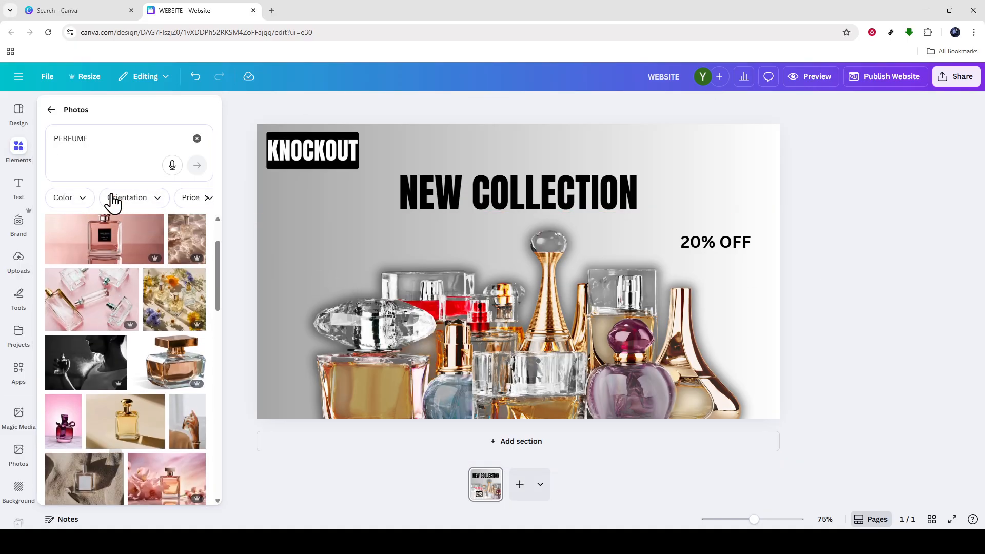
click(51, 109)
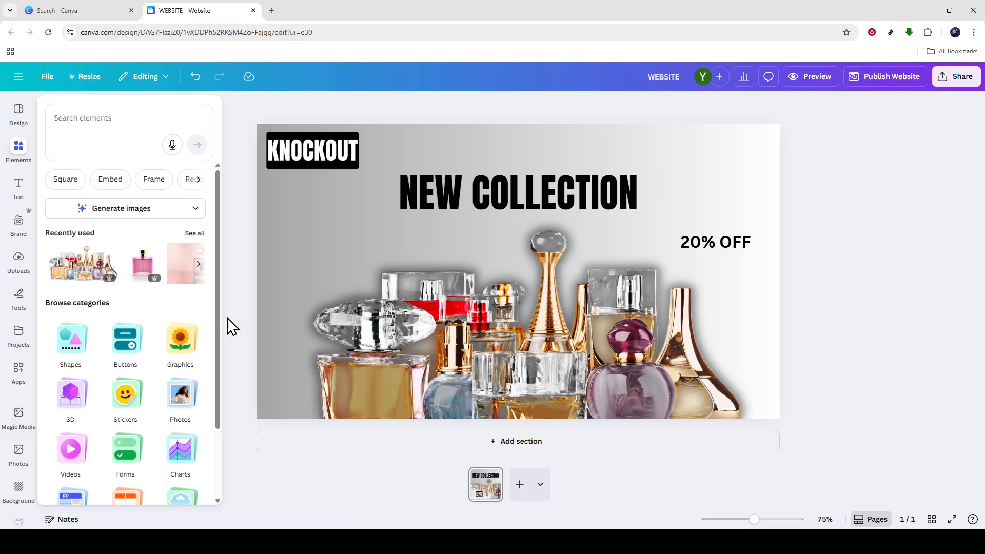
click(73, 343)
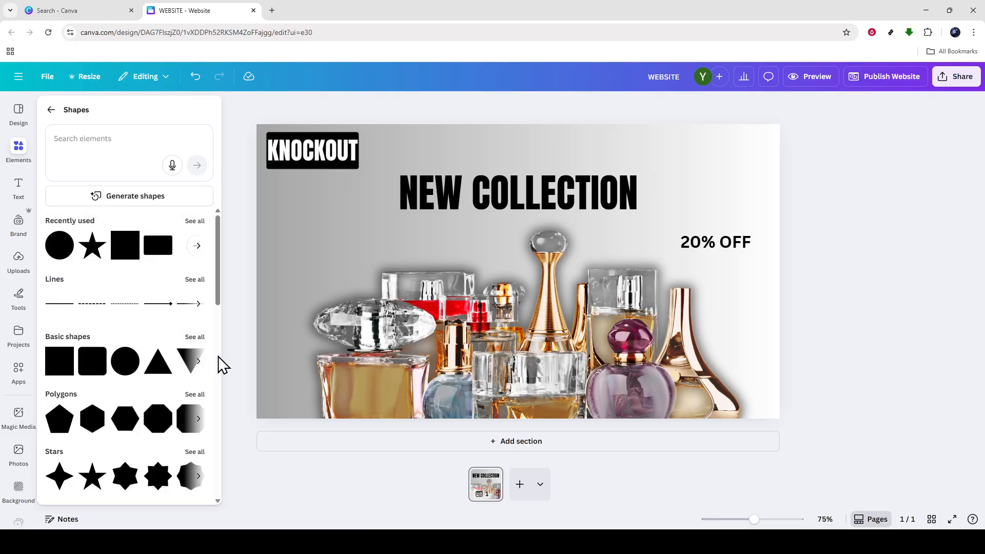
click(93, 363)
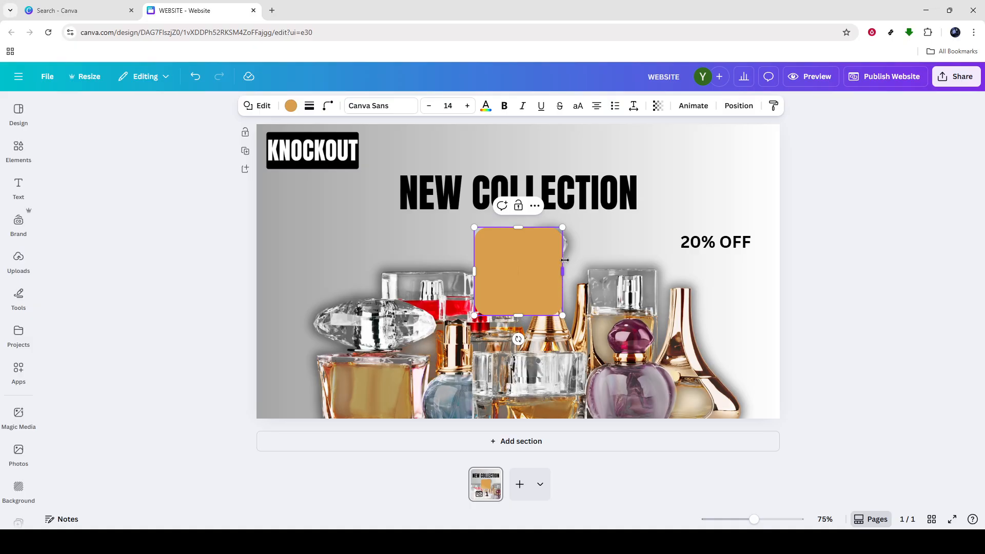
click(290, 107)
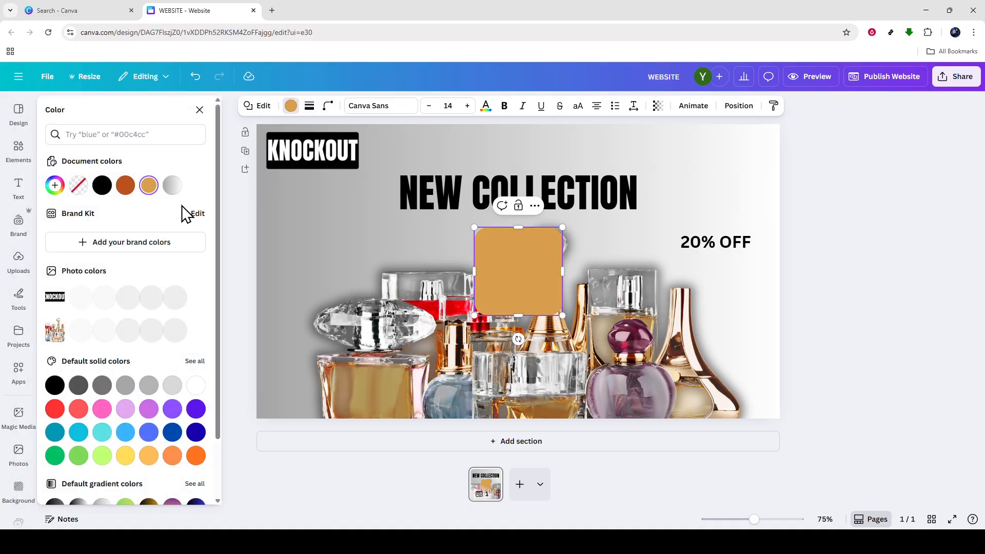
click(102, 185)
Step: Try the black shape as a wide bar below the 20% OFF text and delete it
drag(558, 273, 715, 272)
drag(598, 226, 598, 258)
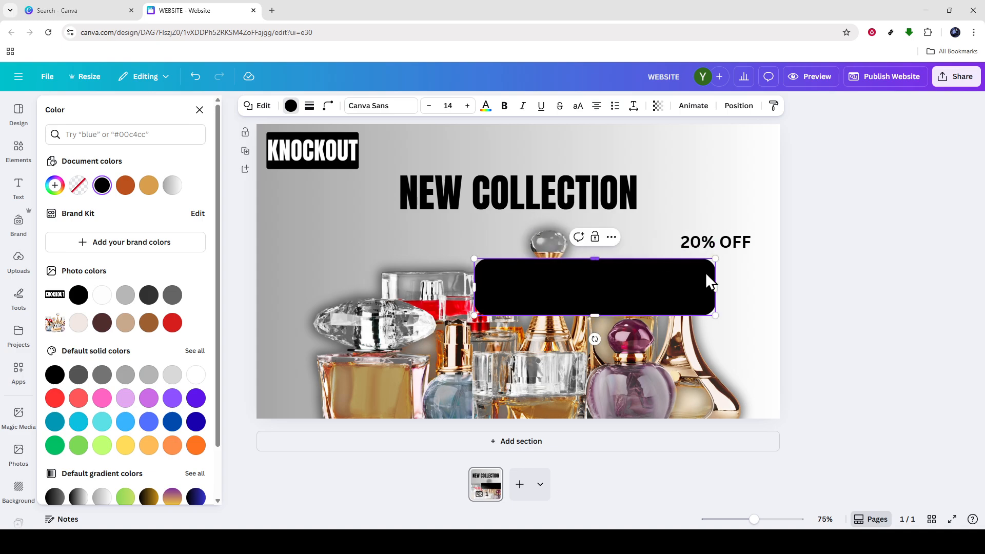
mouse_move(718, 285)
mouse_down()
mouse_move(523, 297)
mouse_move(489, 266)
mouse_move(706, 200)
mouse_move(756, 310)
mouse_move(721, 300)
mouse_up()
click(829, 267)
click(602, 287)
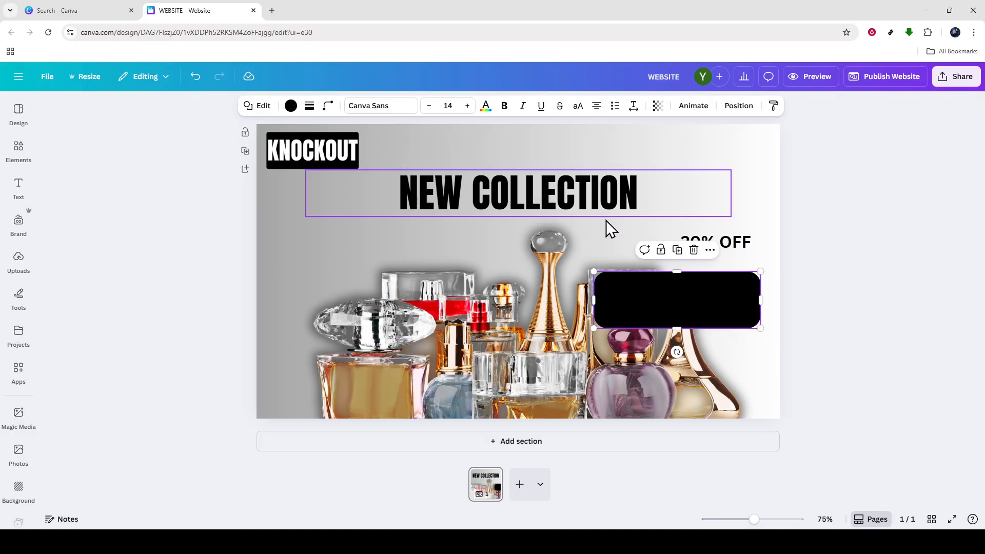
key(Delete)
Step: Download the banner as a PNG at size 1
click(957, 86)
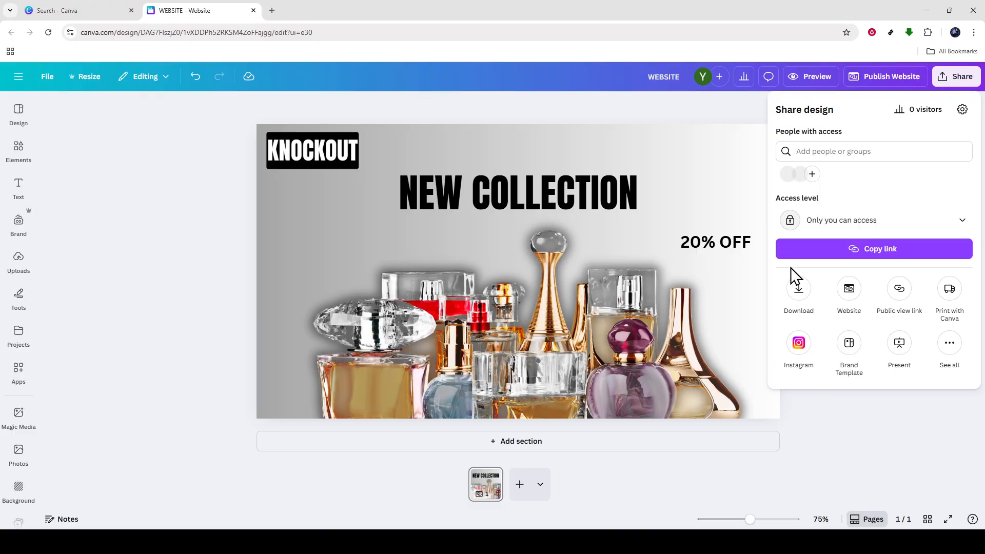
click(792, 287)
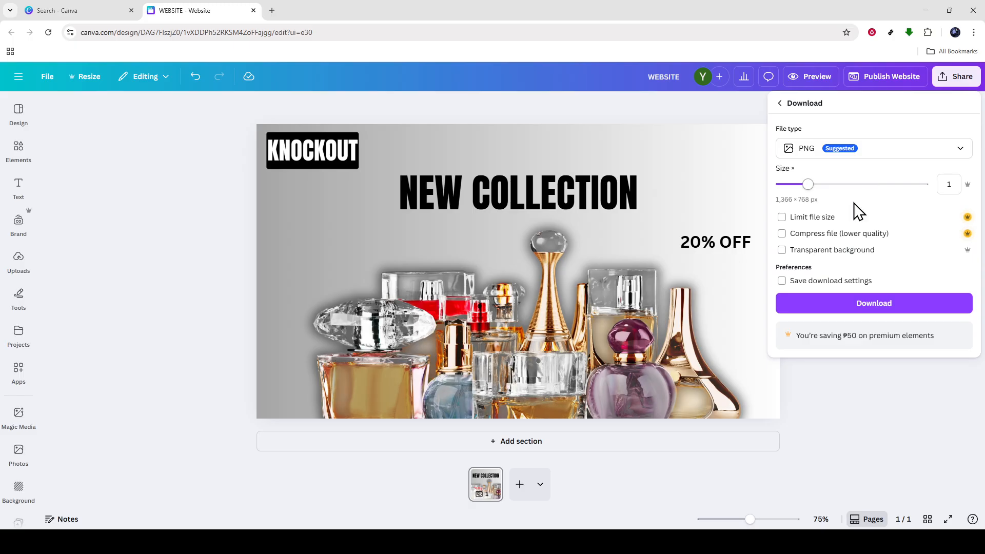
click(880, 298)
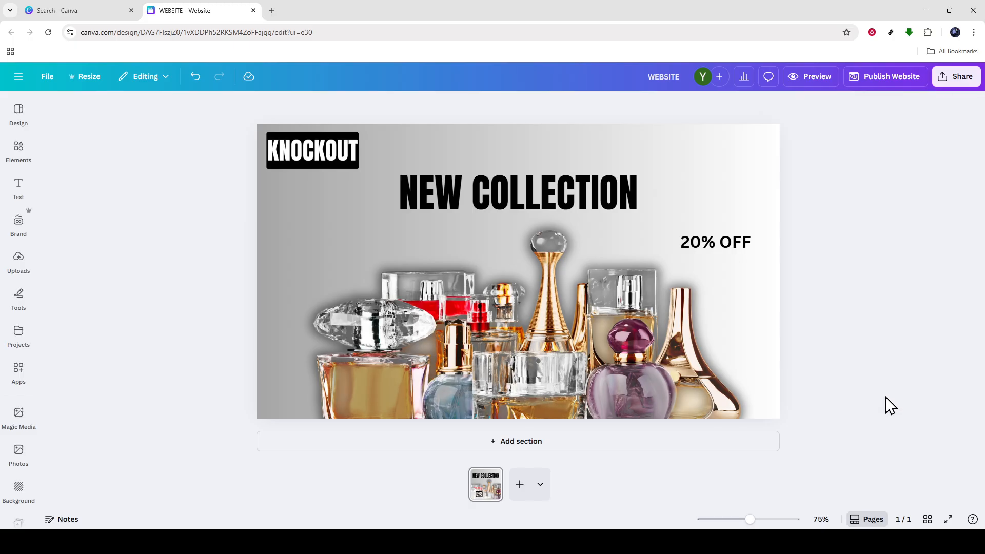